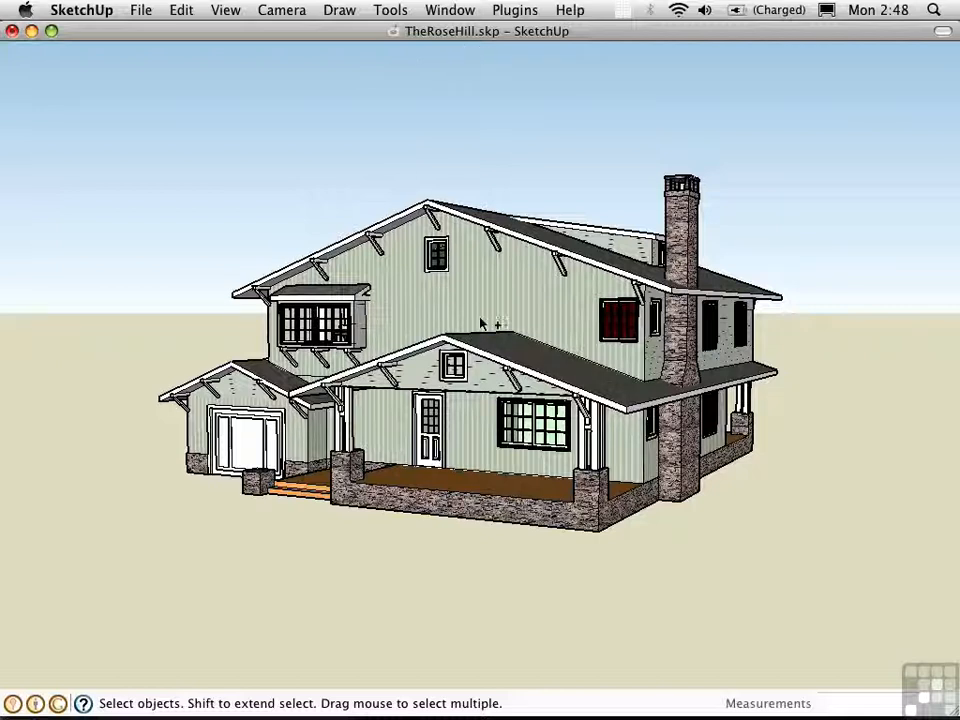
Place a horizontal section plane on the front porch floor
{"action": "key", "text": "alt+s"}
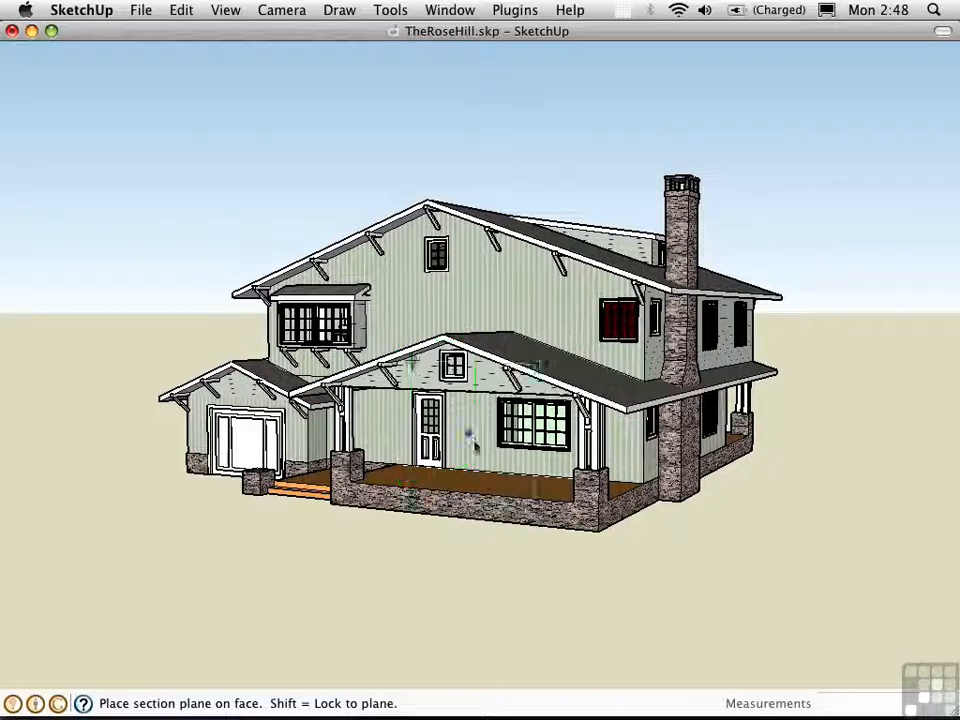
{"action": "middle_click_drag", "start_coordinate": [489, 456], "coordinate": [509, 512]}
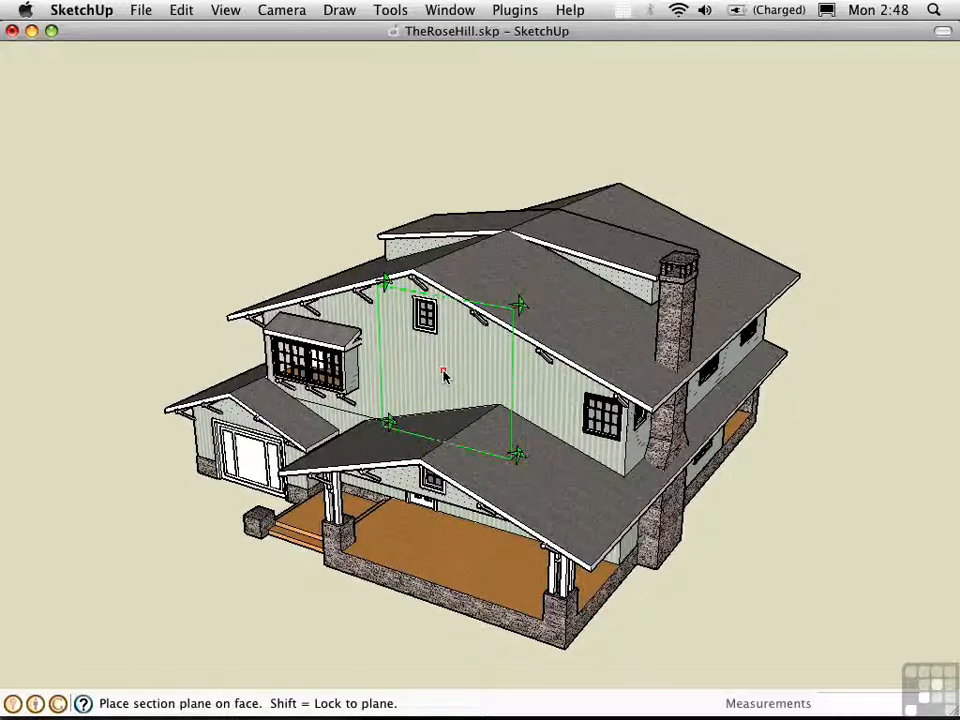
{"action": "left_click", "coordinate": [463, 577]}
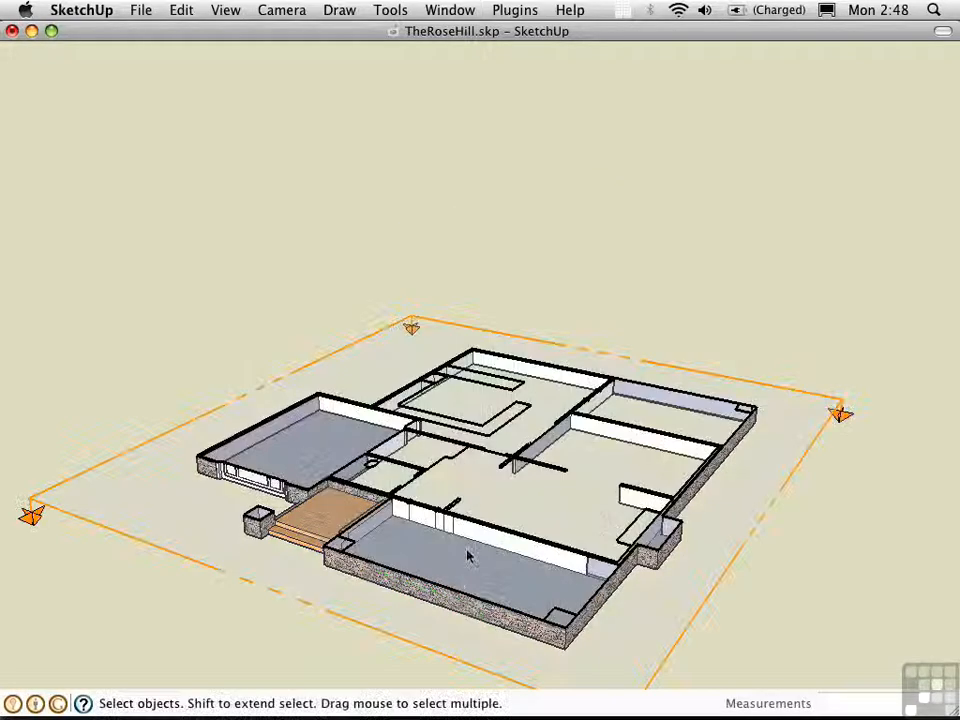
Move the horizontal section plane straight up about 6 feet so it cuts through the ground-floor walls
{"action": "left_click", "coordinate": [786, 492]}
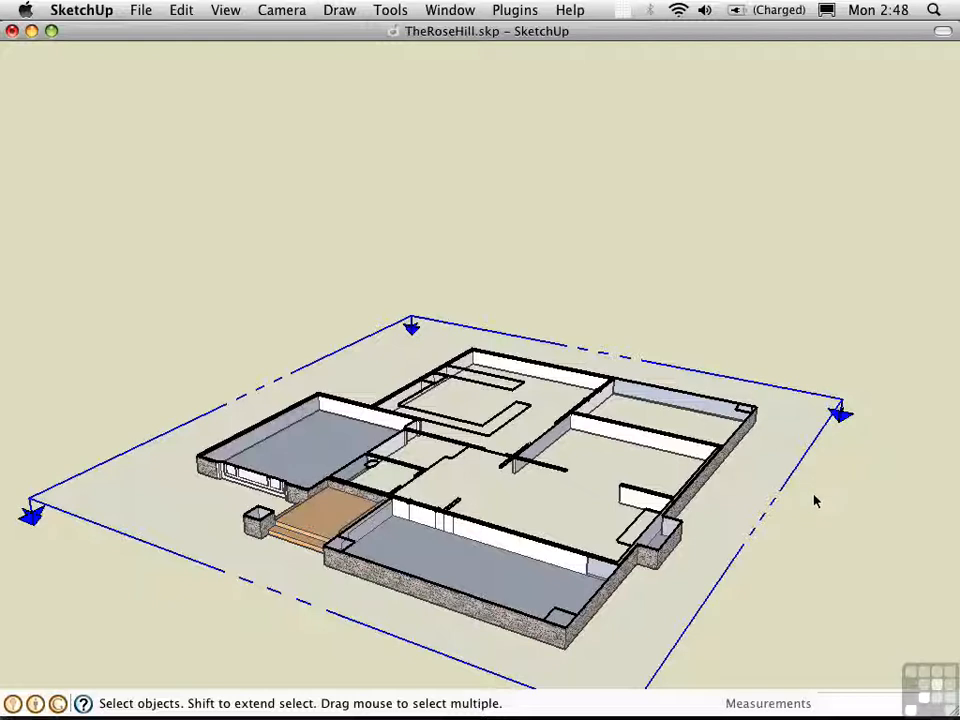
{"action": "key", "text": "m"}
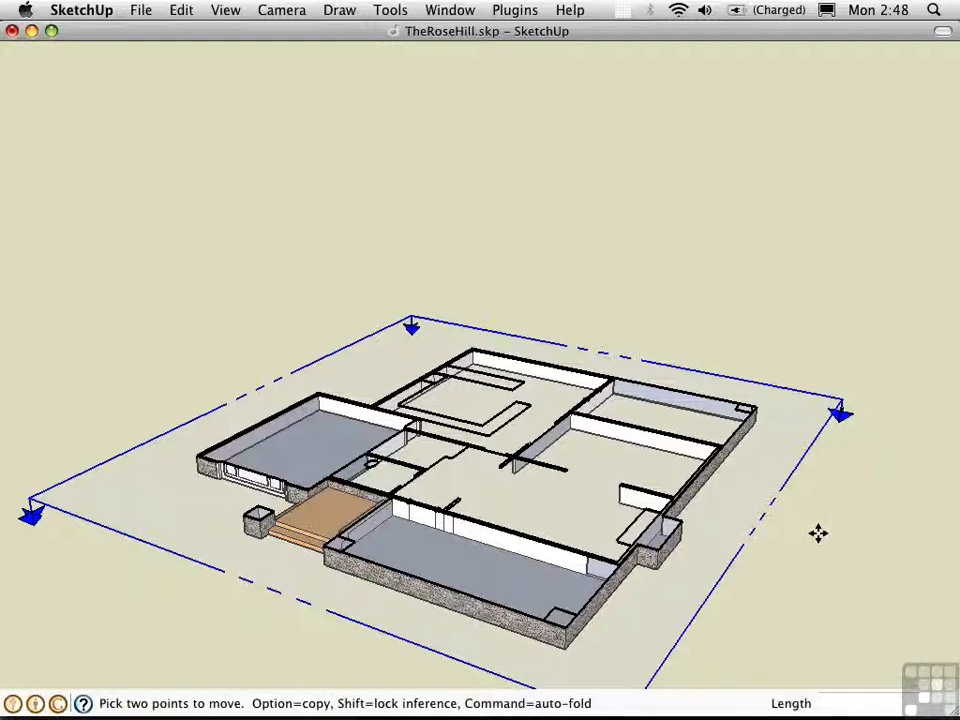
{"action": "left_click", "coordinate": [818, 533]}
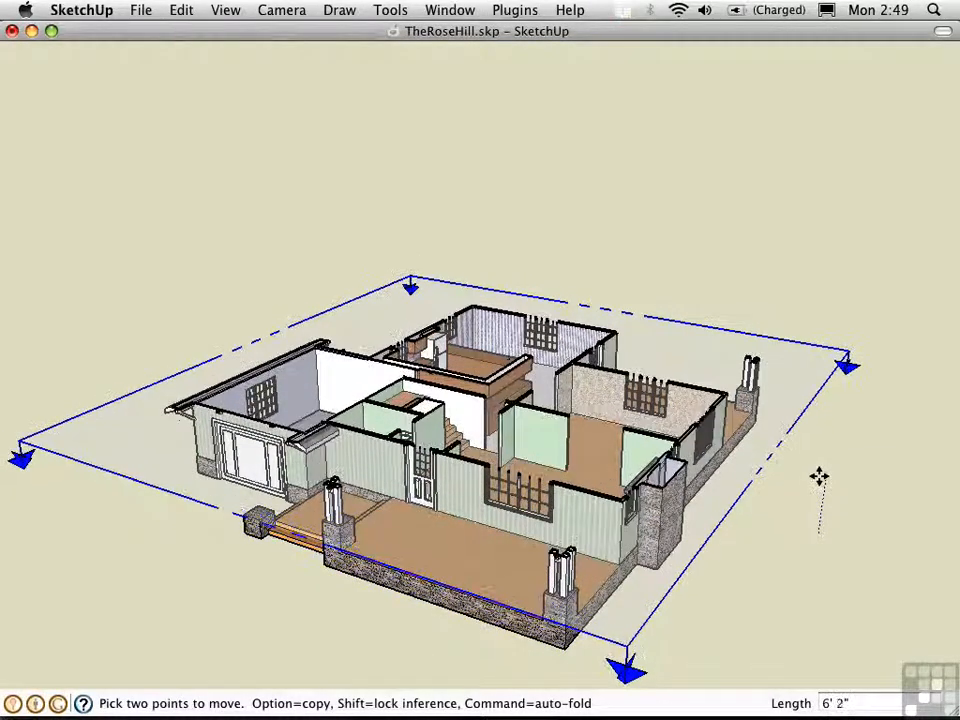
{"action": "left_click", "coordinate": [817, 490]}
Align the view to the horizontal section plane and switch the camera to parallel projection
{"action": "right_click", "coordinate": [786, 440]}
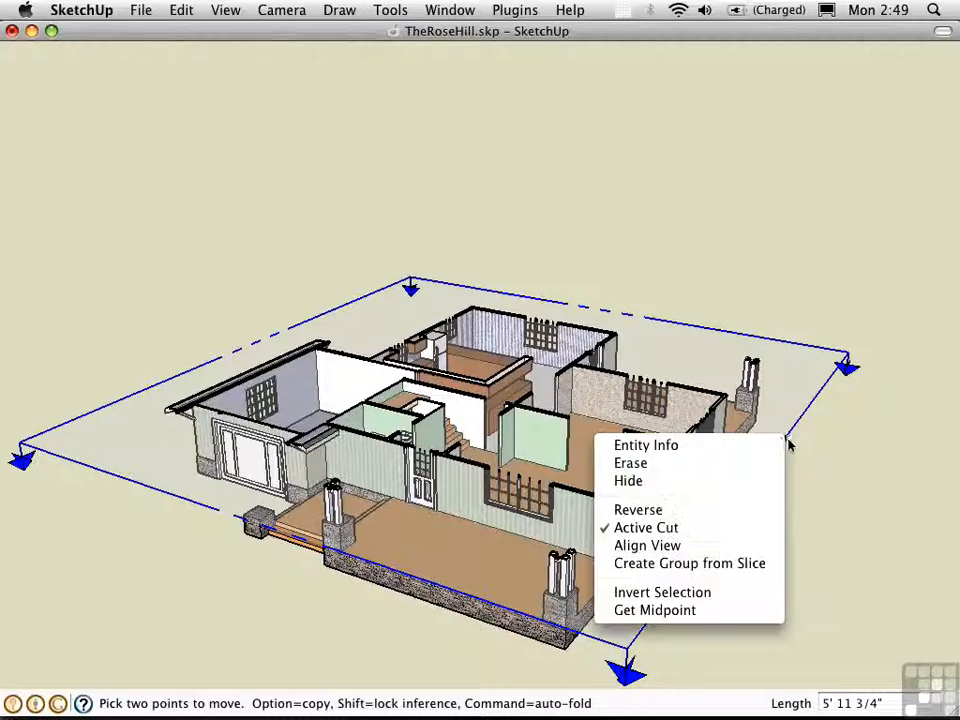
{"action": "left_click", "coordinate": [712, 548]}
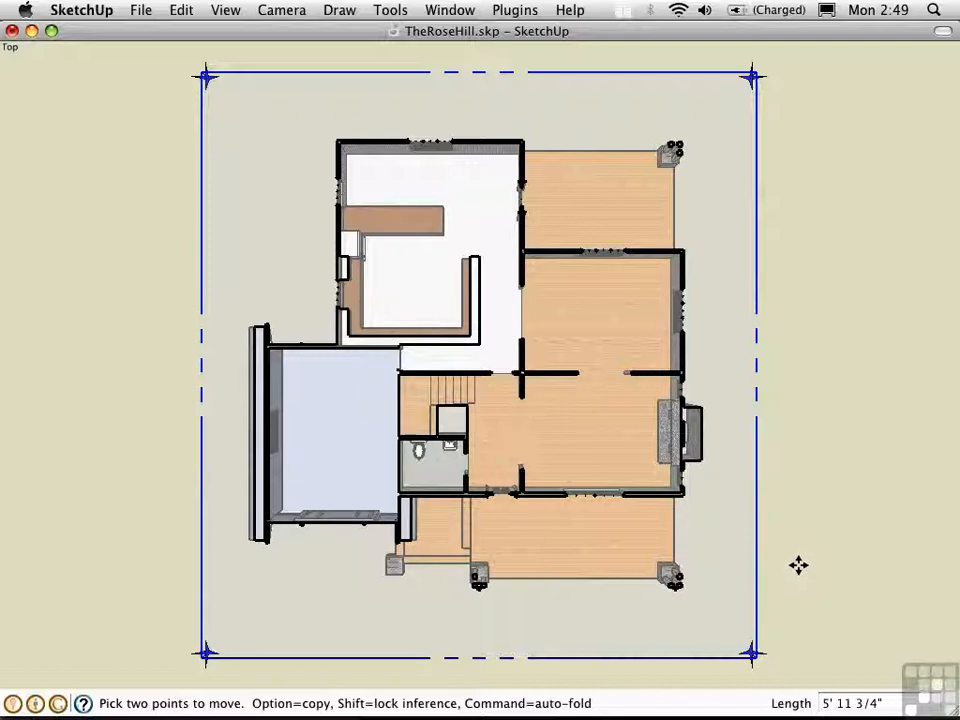
{"action": "key", "text": "v"}
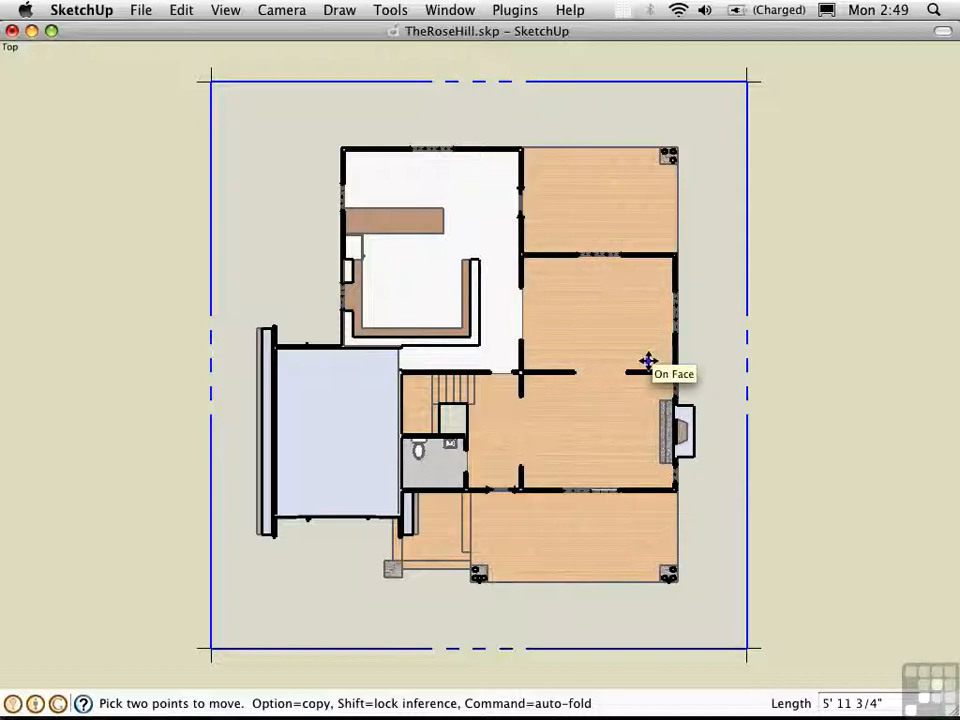
Set the section cut width to 1 in the modeling settings of the current style
{"action": "left_click", "coordinate": [450, 10]}
{"action": "left_click", "coordinate": [470, 168]}
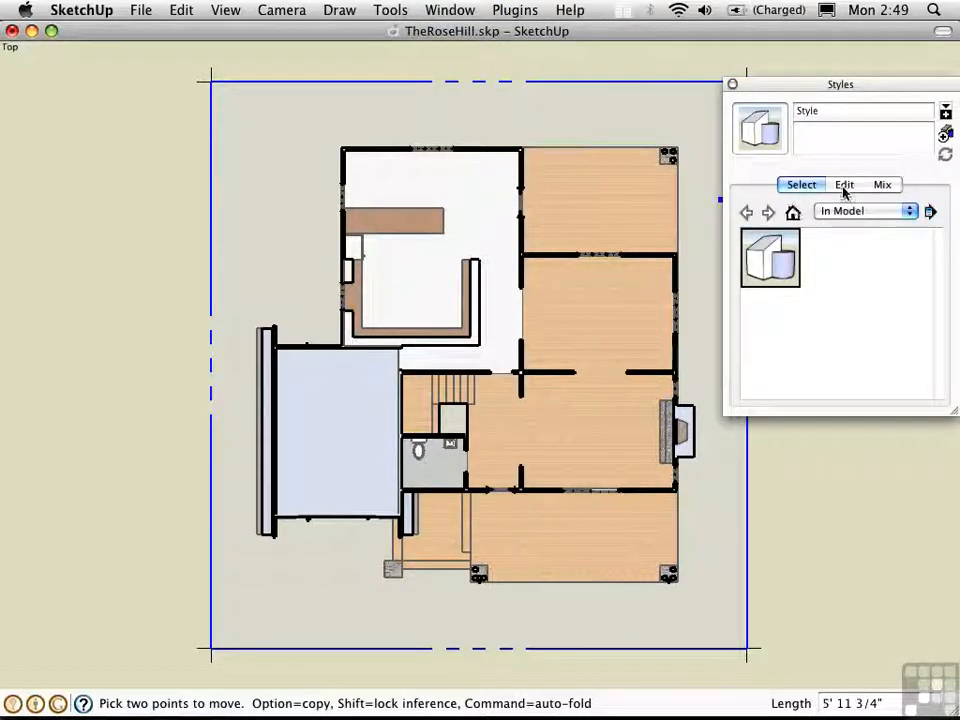
{"action": "left_click", "coordinate": [844, 185]}
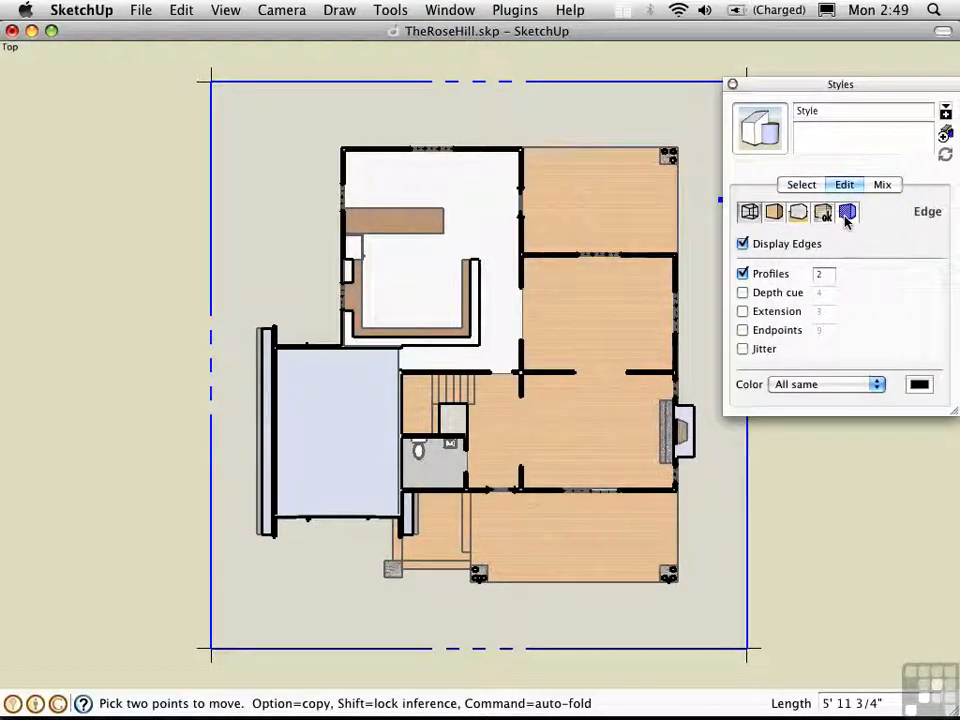
{"action": "left_click", "coordinate": [846, 220]}
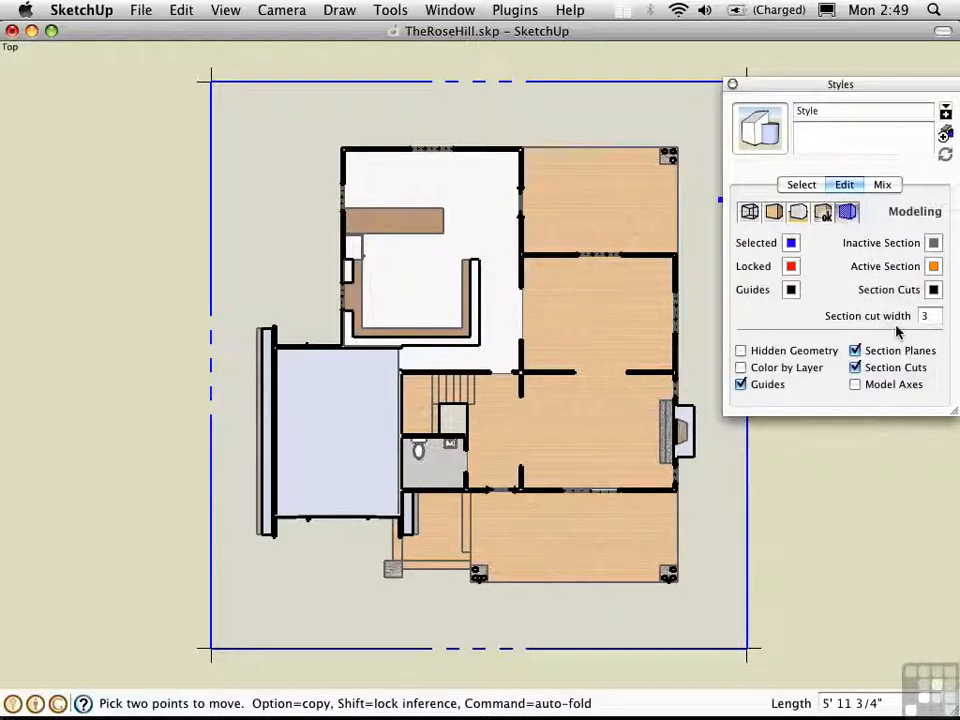
{"action": "left_click", "coordinate": [928, 316]}
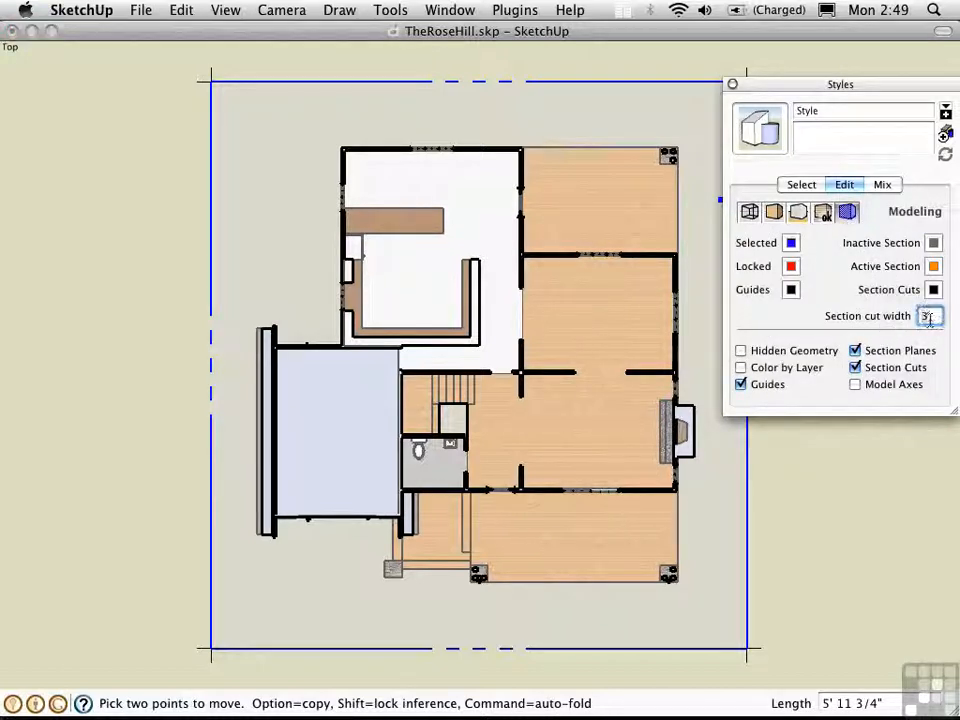
{"action": "type", "text": "1"}
{"action": "key", "text": "Return"}
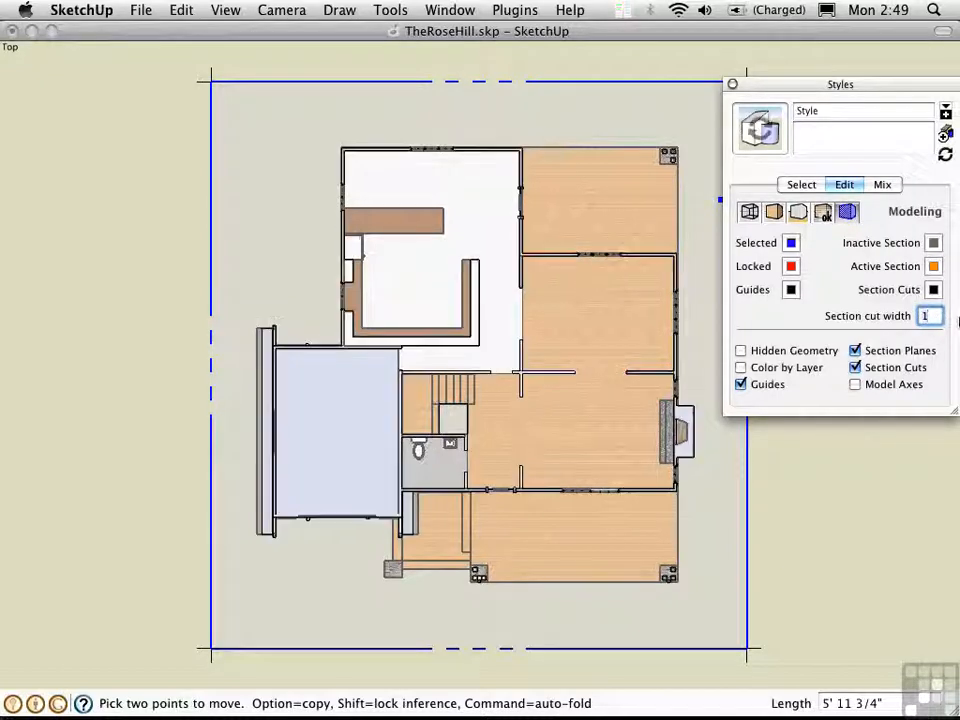
Change the color of the section cuts to bright red in the style
{"action": "left_click", "coordinate": [933, 289]}
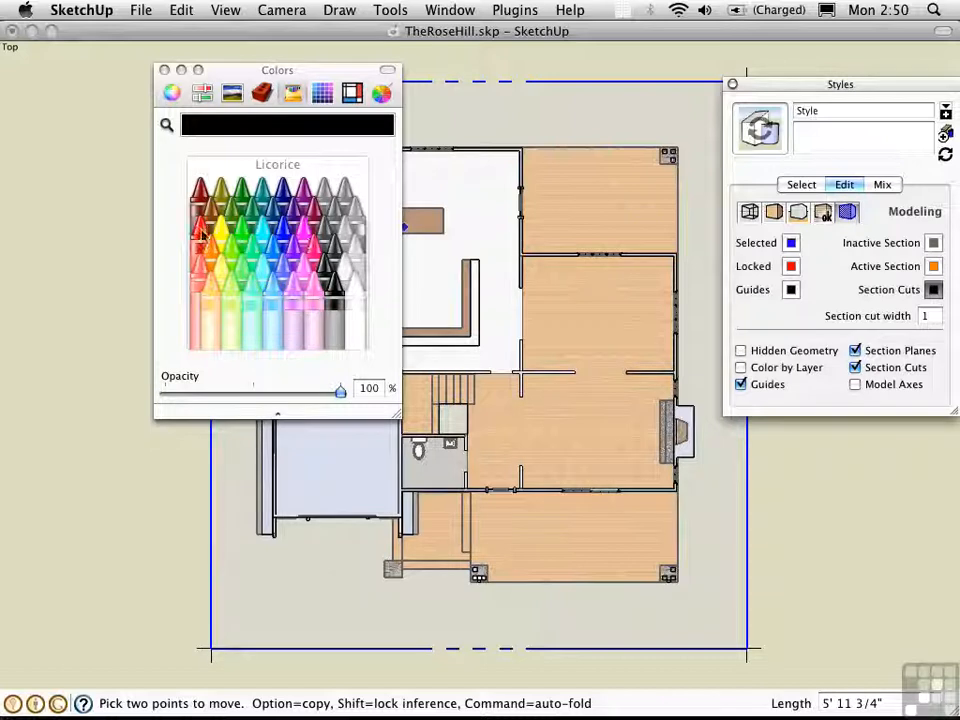
{"action": "left_click", "coordinate": [201, 232]}
{"action": "left_click", "coordinate": [164, 70]}
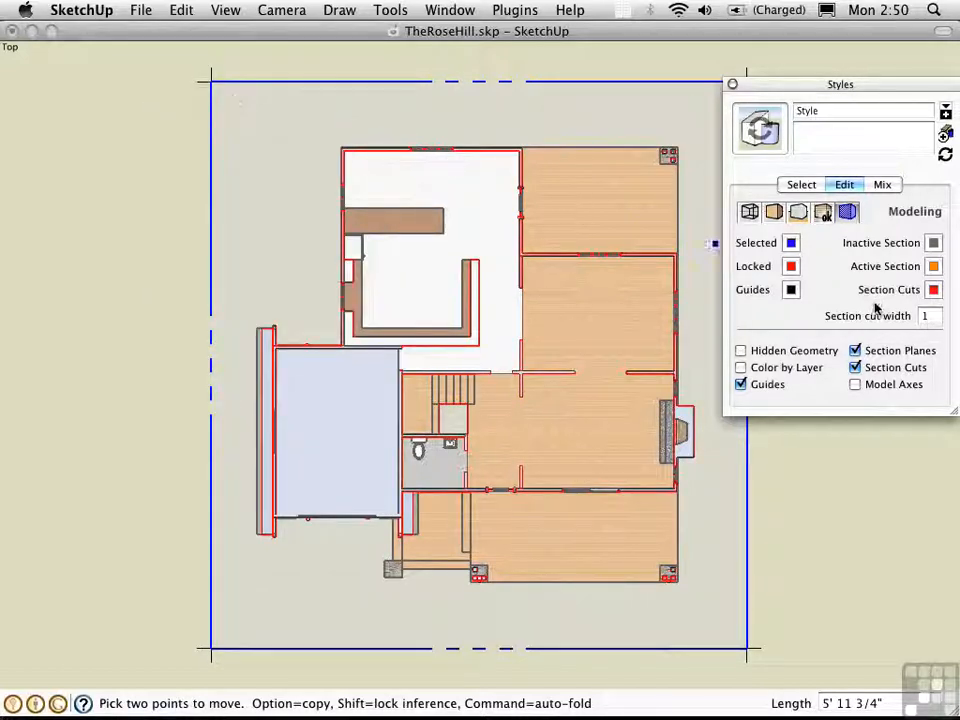
Hide the section planes while keeping section cuts enabled, and update the style with these changes
{"action": "left_click", "coordinate": [855, 351]}
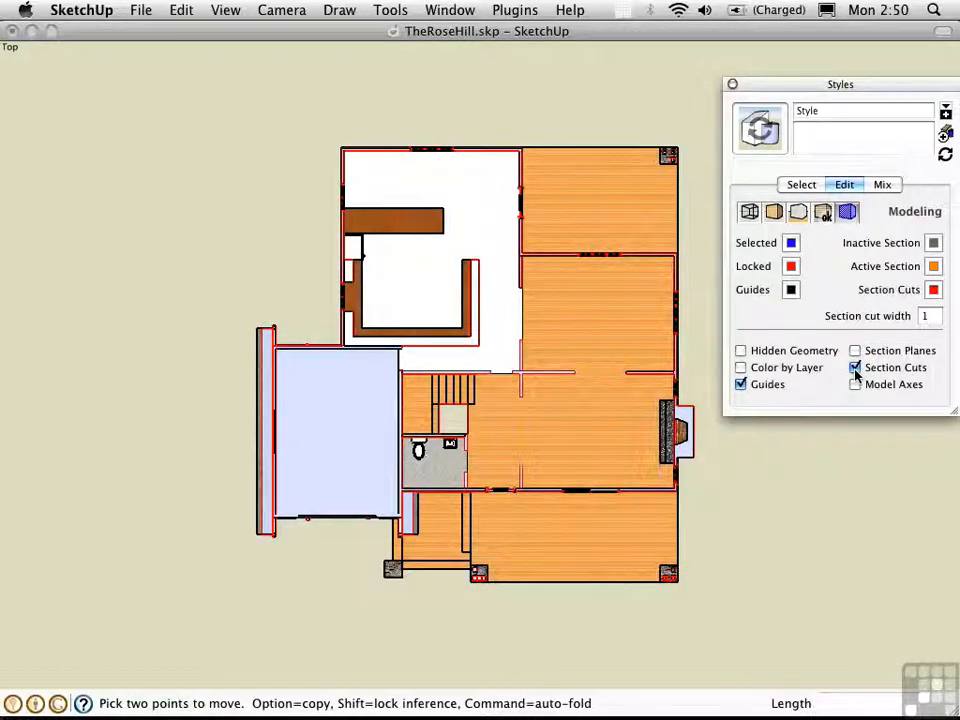
{"action": "left_click", "coordinate": [855, 368]}
{"action": "left_click", "coordinate": [855, 368]}
{"action": "left_click", "coordinate": [945, 156]}
{"action": "left_click", "coordinate": [734, 86]}
Show the section planes again and place a vertical section plane on the exterior wall beside the chimney
{"action": "middle_click_drag", "start_coordinate": [727, 357], "coordinate": [506, 112]}
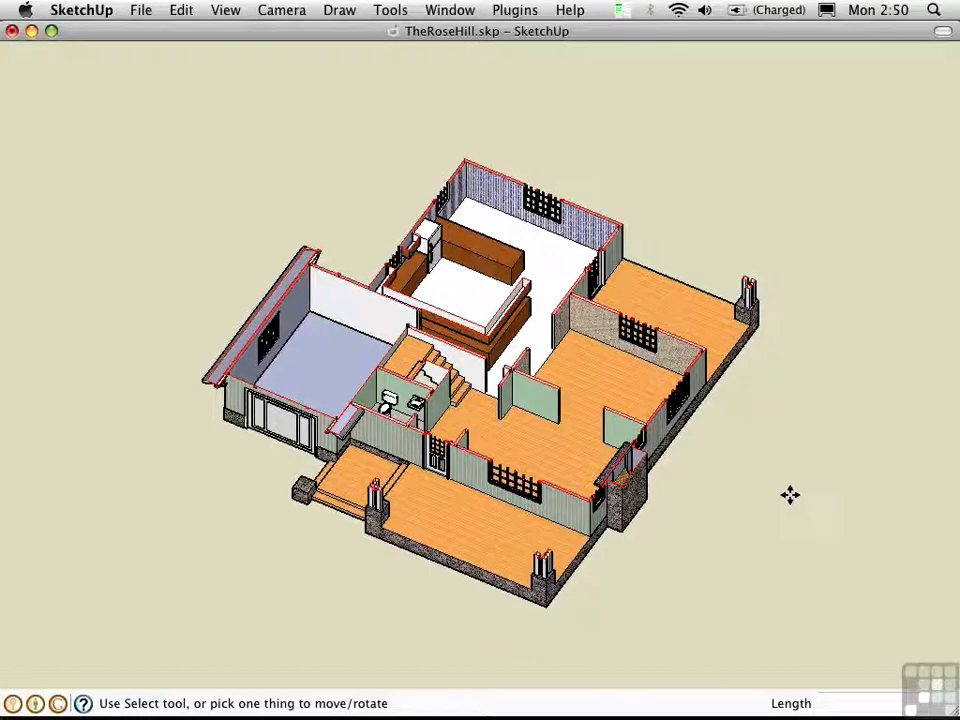
{"action": "key", "text": "ctrl+s"}
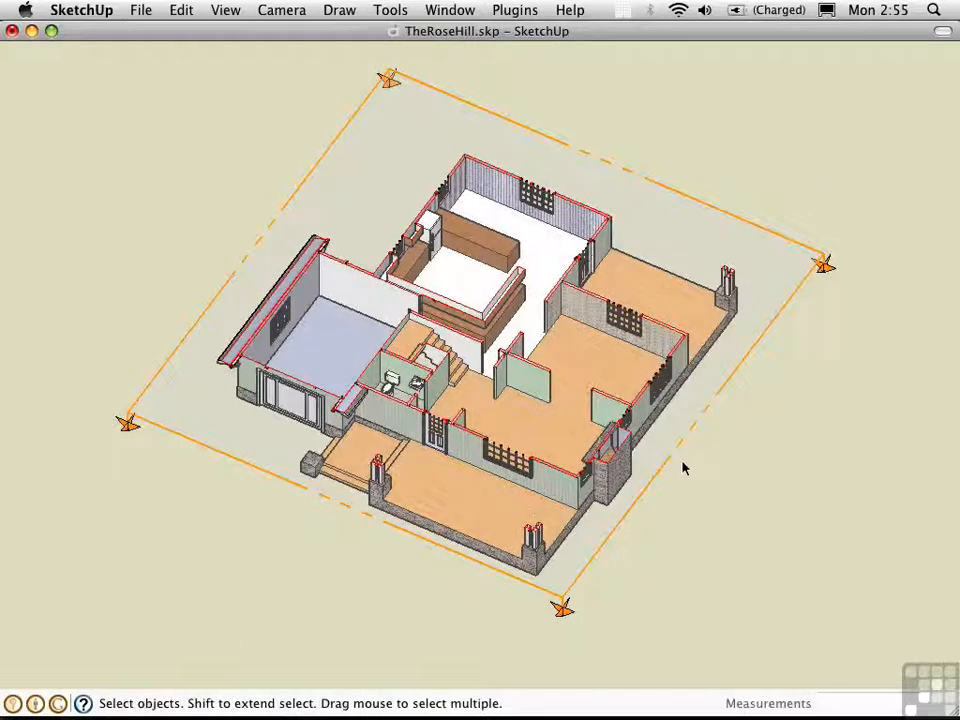
{"action": "scroll", "coordinate": [681, 467], "scroll_direction": "down", "scroll_amount": 3}
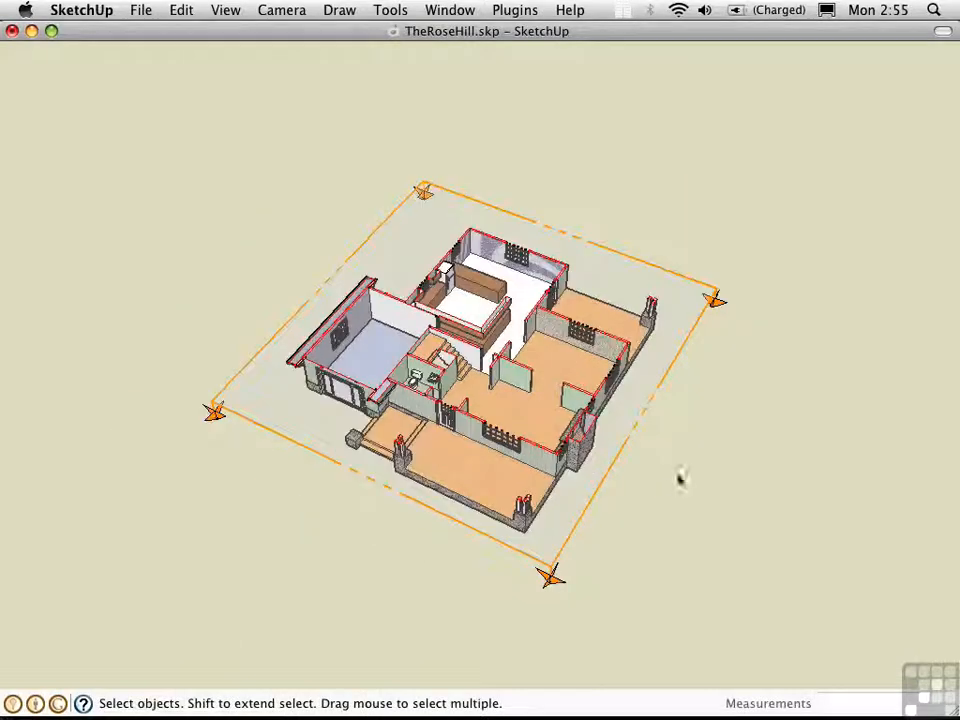
{"action": "middle_click_drag", "start_coordinate": [666, 495], "coordinate": [583, 471]}
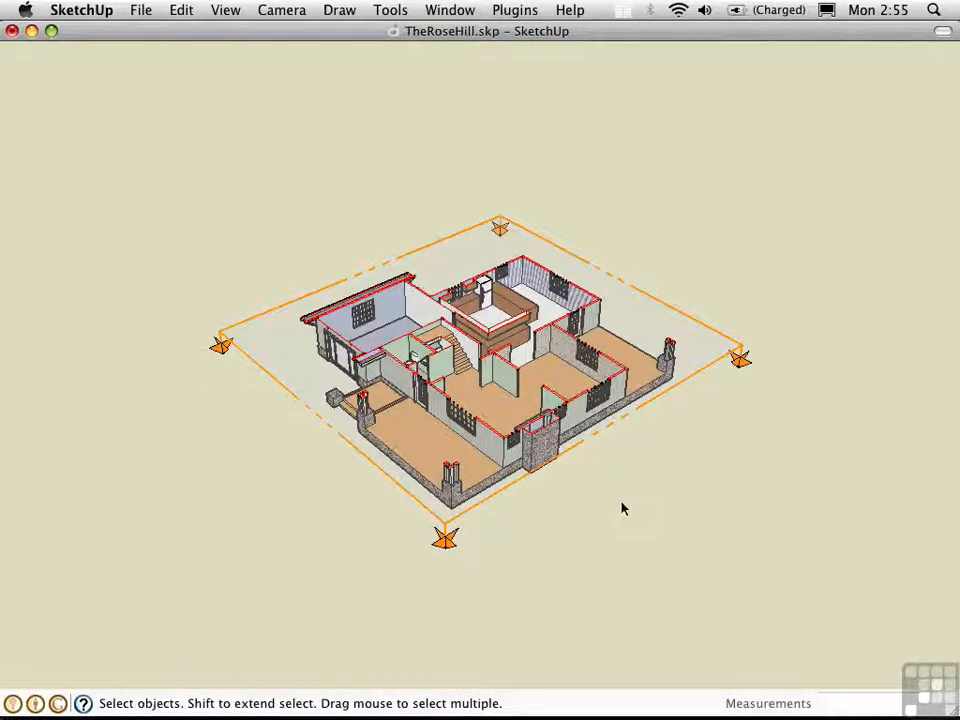
{"action": "key", "text": "super+y"}
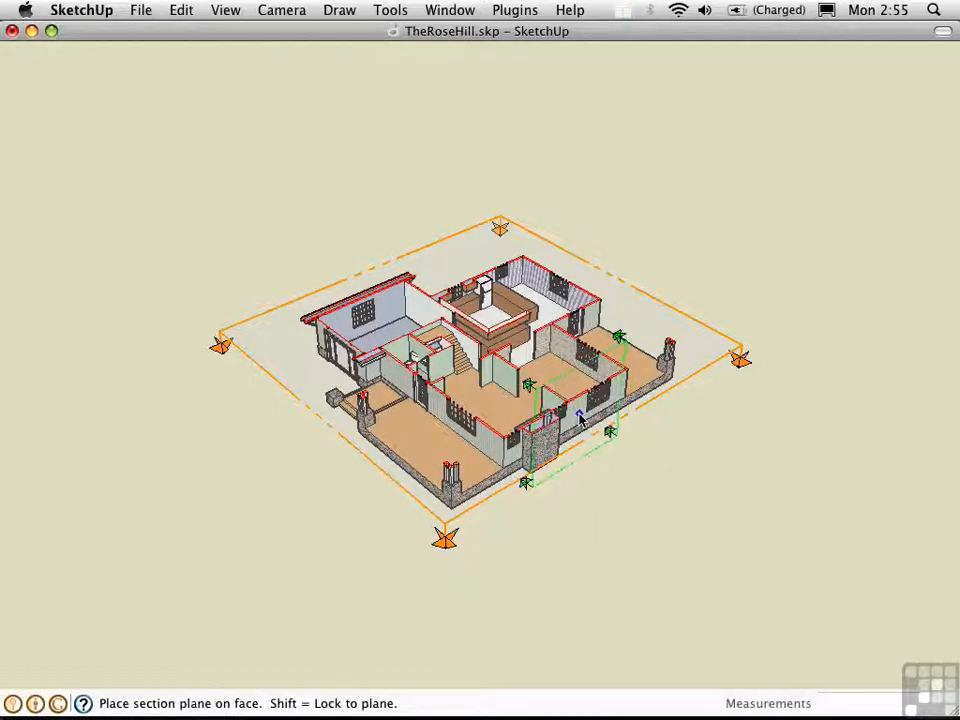
{"action": "left_click", "coordinate": [578, 418]}
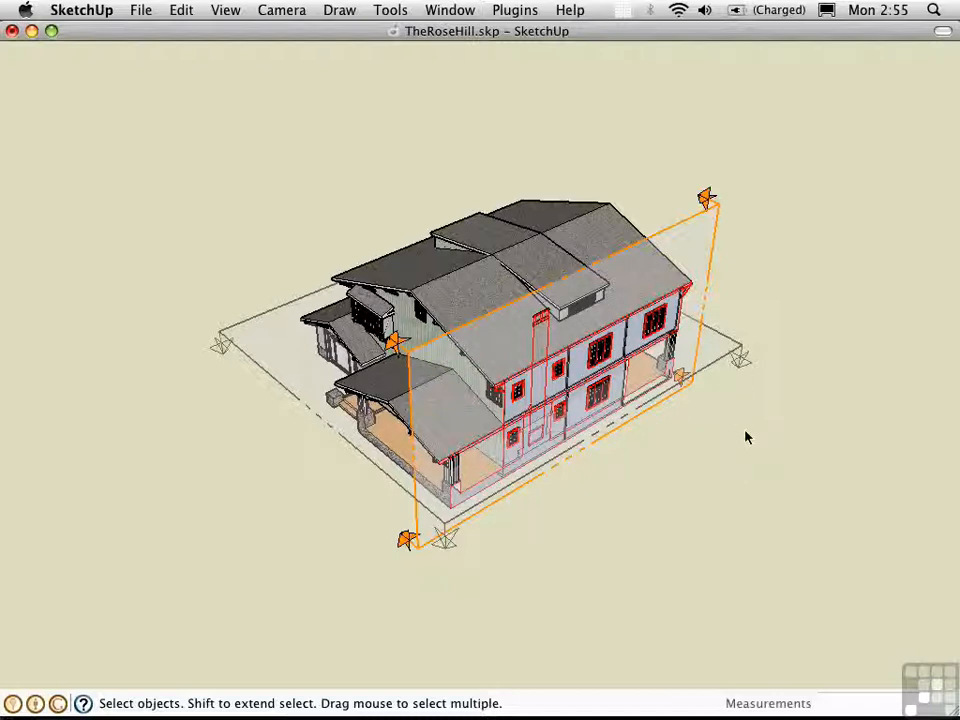
Move the vertical section plane about 12 feet along the red axis into the house to cut through the rooms
{"action": "left_click", "coordinate": [716, 290]}
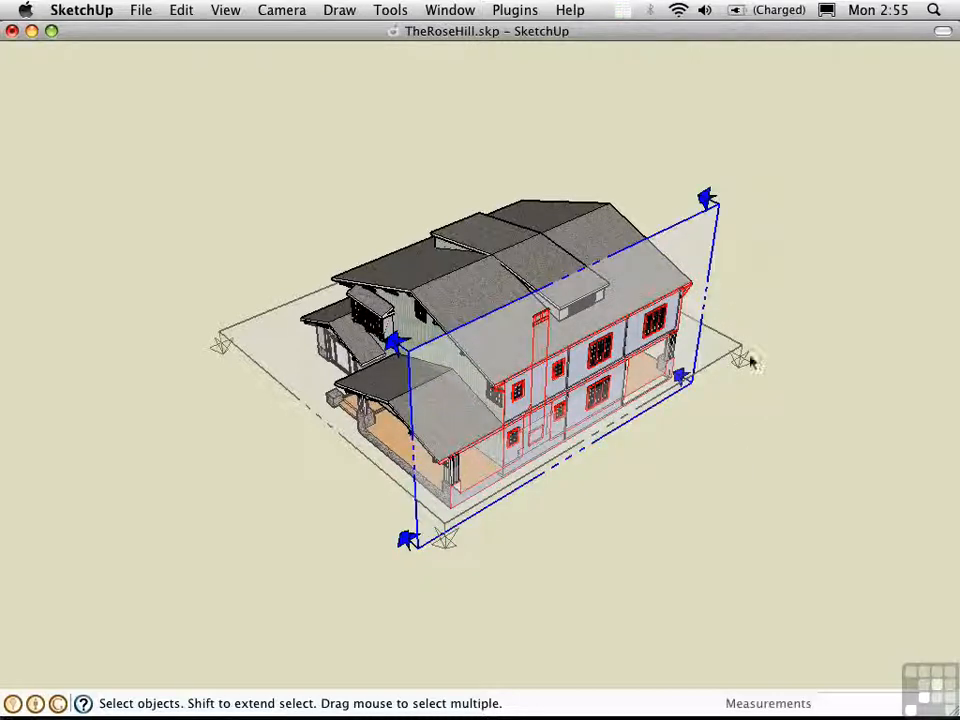
{"action": "key", "text": "m"}
{"action": "left_click", "coordinate": [354, 566]}
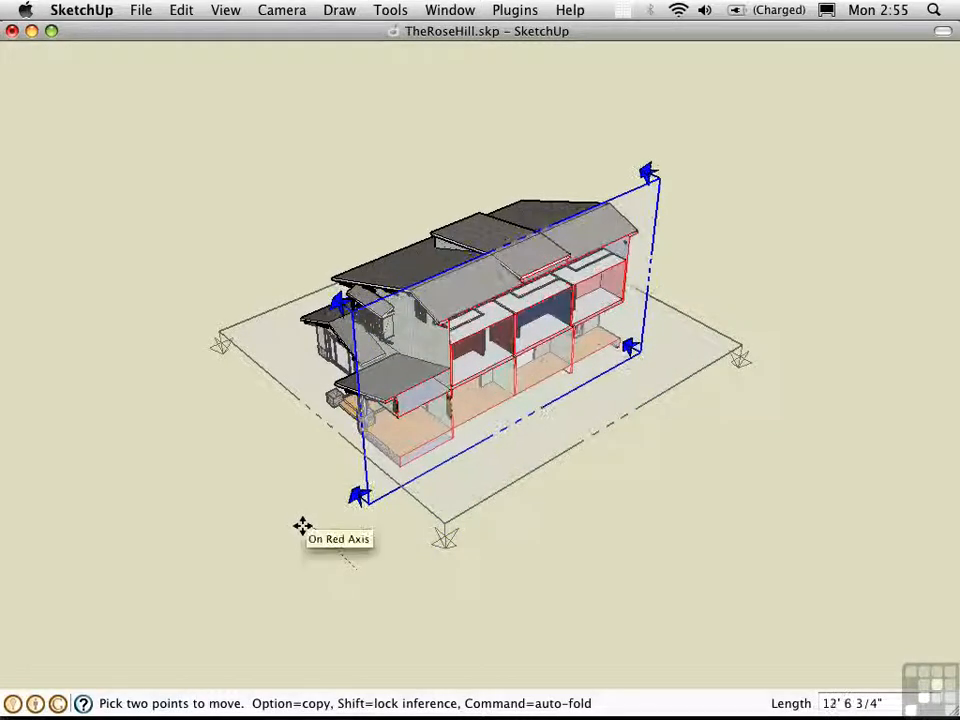
{"action": "left_click", "coordinate": [313, 523]}
Align the view to the vertical section plane and fill the window with the cut house
{"action": "middle_click_drag", "start_coordinate": [313, 523], "coordinate": [459, 437]}
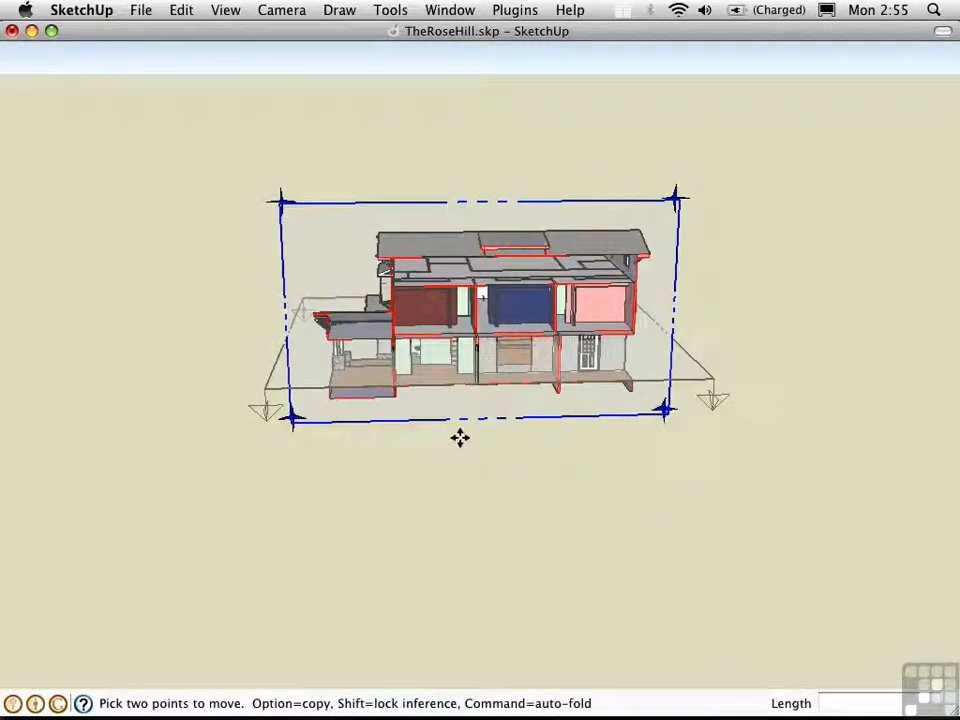
{"action": "scroll", "coordinate": [499, 431], "scroll_direction": "up", "scroll_amount": 5}
{"action": "middle_click_drag", "start_coordinate": [489, 336], "coordinate": [555, 435]}
{"action": "scroll", "coordinate": [519, 256], "scroll_direction": "up", "scroll_amount": 2}
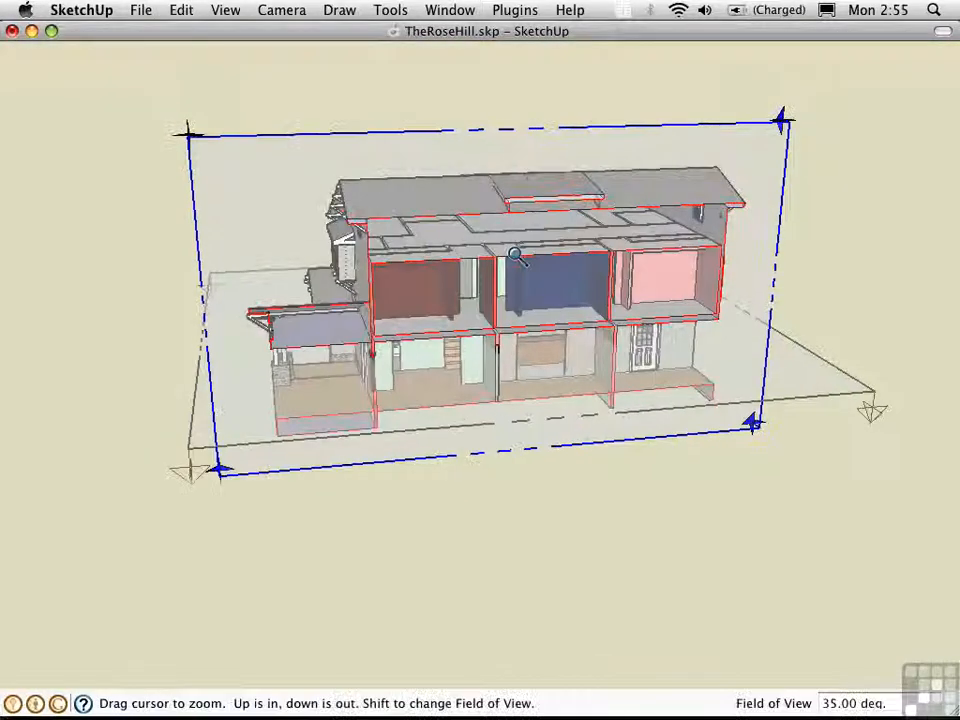
{"action": "right_click", "coordinate": [397, 139]}
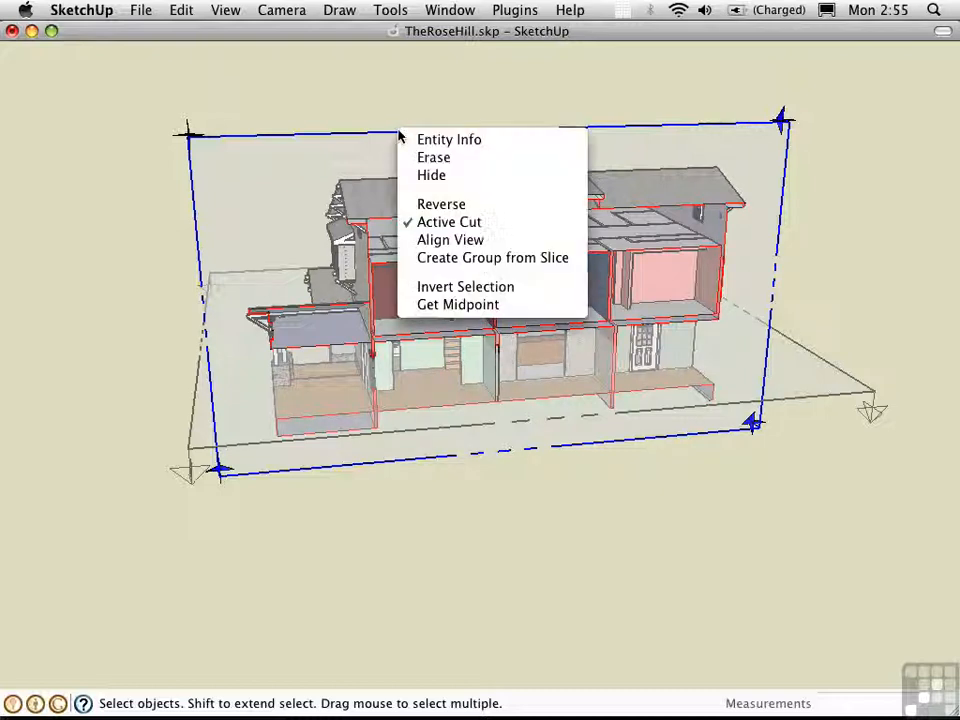
{"action": "left_click", "coordinate": [440, 240]}
{"action": "key", "text": "z"}
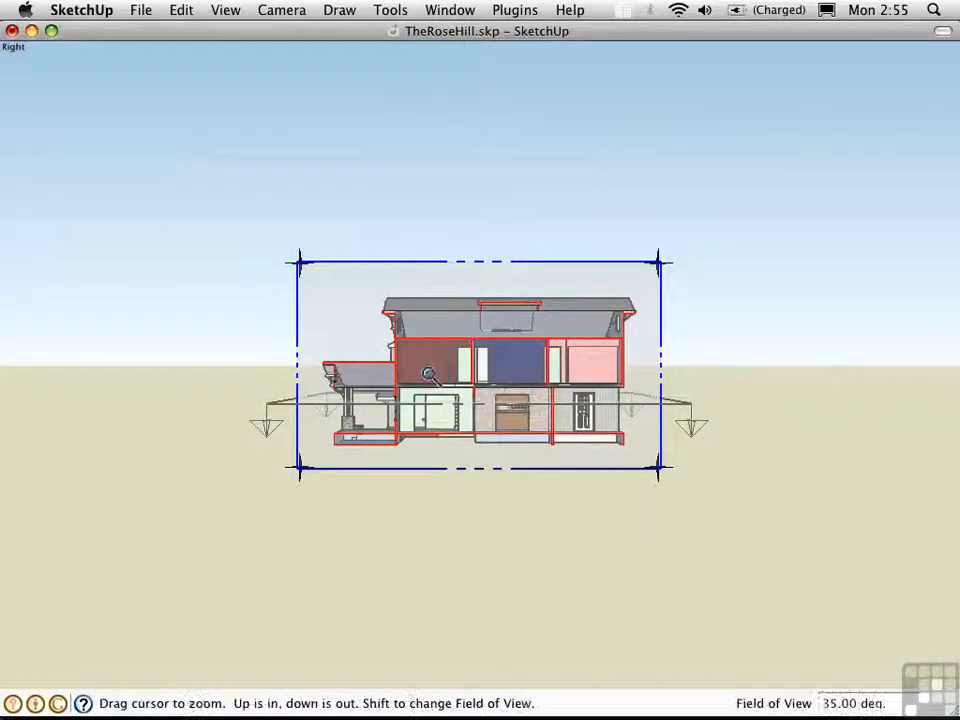
{"action": "left_click_drag", "start_coordinate": [435, 340], "coordinate": [447, 172]}
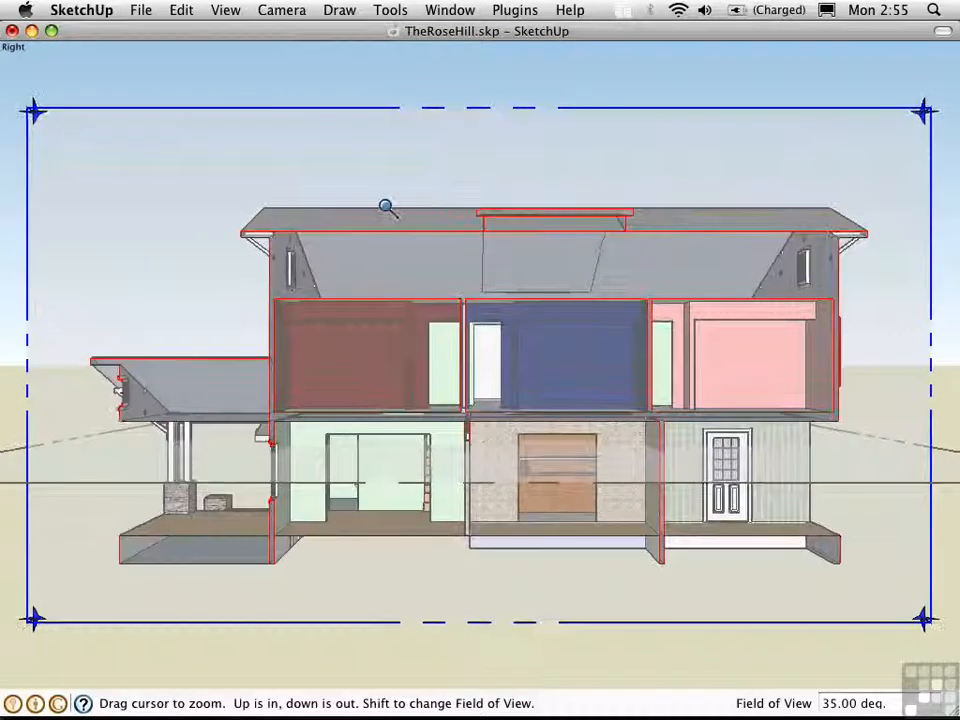
Deselect the vertical section plane, hide the section planes, and switch the camera to parallel projection
{"action": "key", "text": "space"}
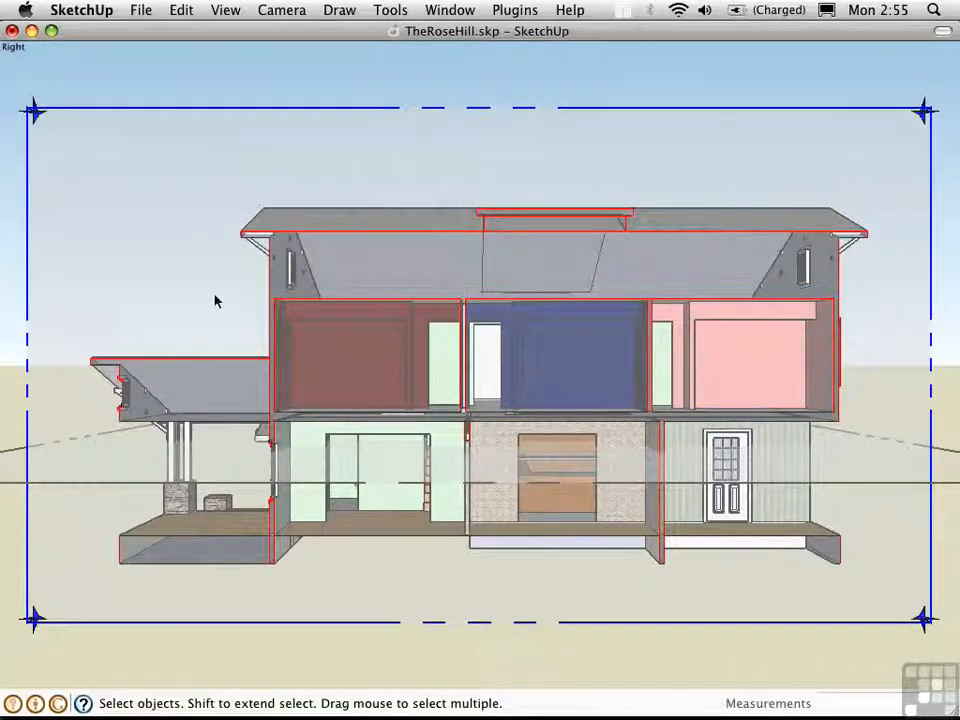
{"action": "left_click", "coordinate": [331, 80]}
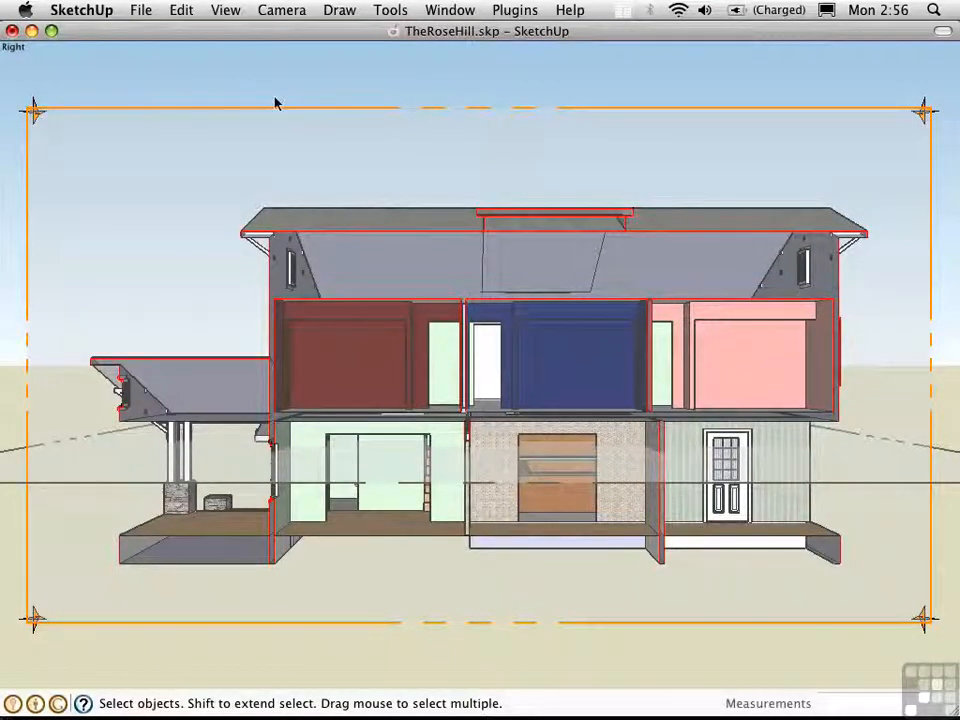
{"action": "key", "text": "shift+s"}
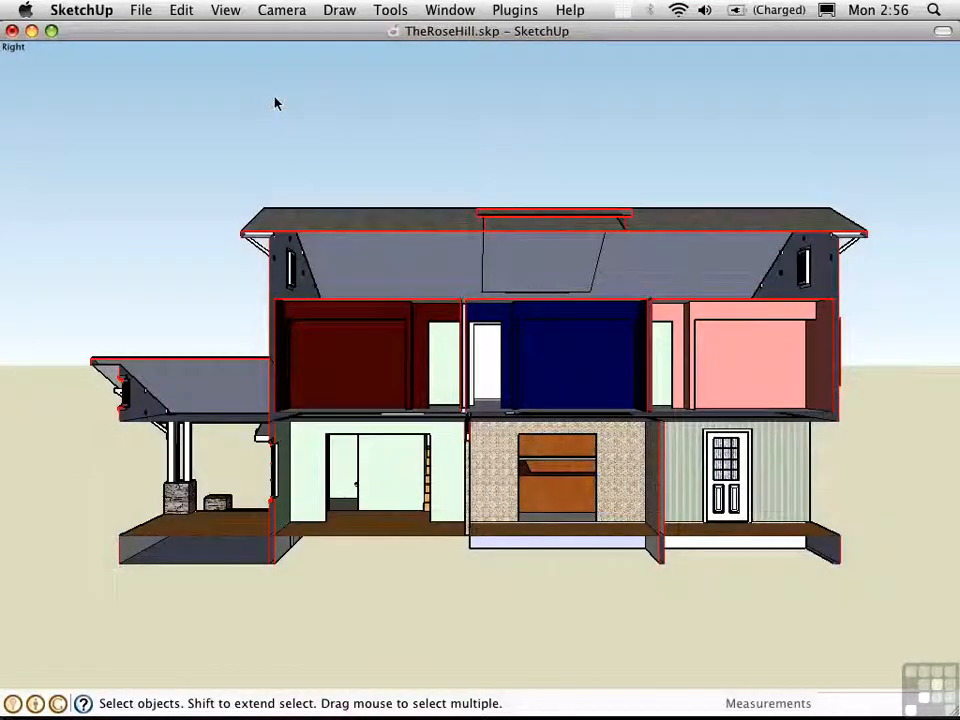
{"action": "key", "text": "shift+p"}
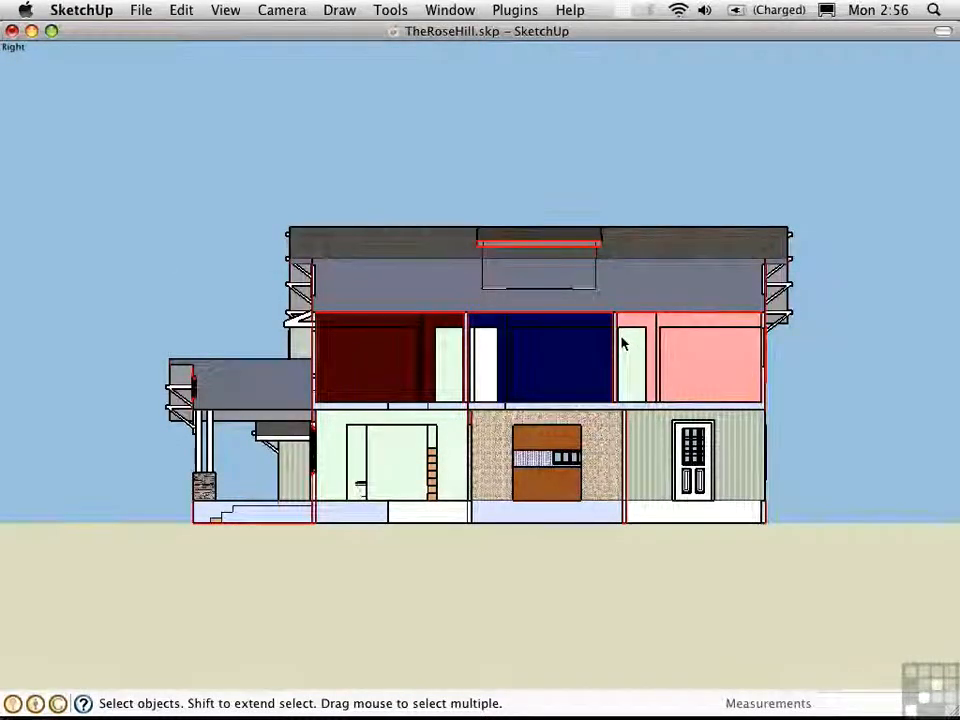
Restore the perspective camera and show the whole sectioned house from a raised angle
{"action": "key", "text": "shift+p"}
{"action": "key", "text": "o"}
{"action": "left_click_drag", "start_coordinate": [602, 345], "coordinate": [392, 497]}
{"action": "key", "text": "space"}
{"action": "key", "text": "z"}
{"action": "left_click_drag", "start_coordinate": [422, 446], "coordinate": [424, 515]}
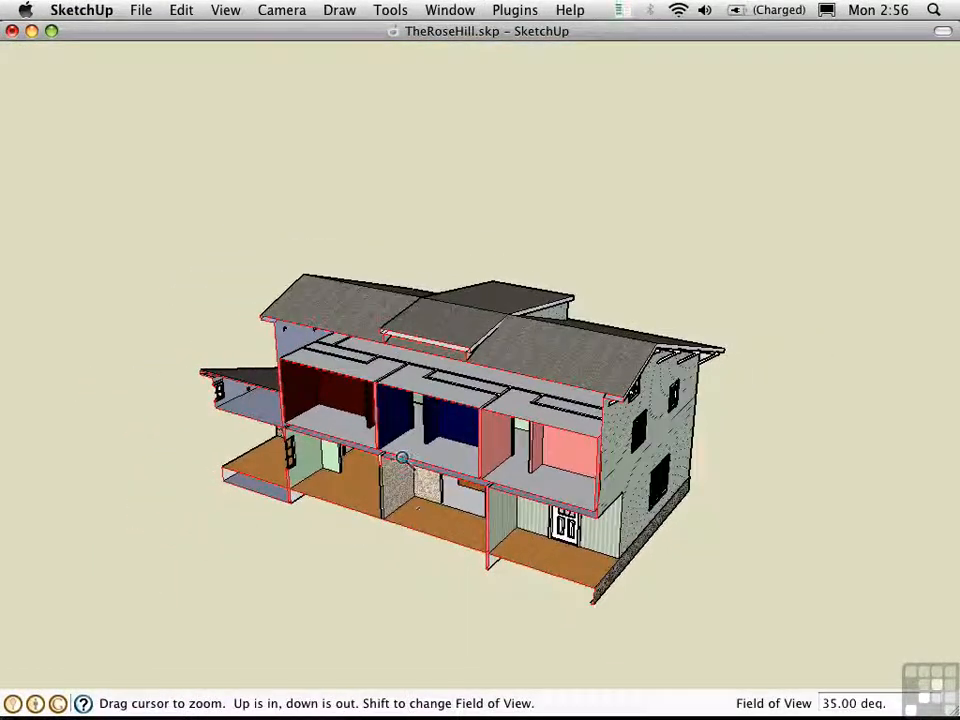
Show the section planes and make the horizontal section plane the active cut
{"action": "key", "text": "shift+s"}
{"action": "key", "text": "space"}
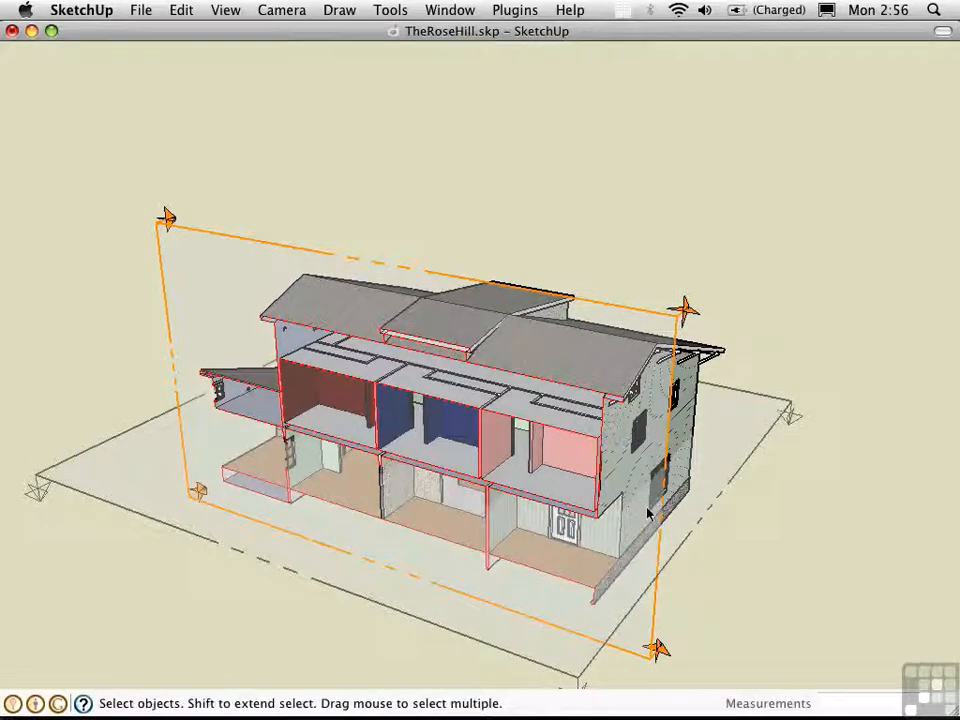
{"action": "left_click", "coordinate": [690, 545]}
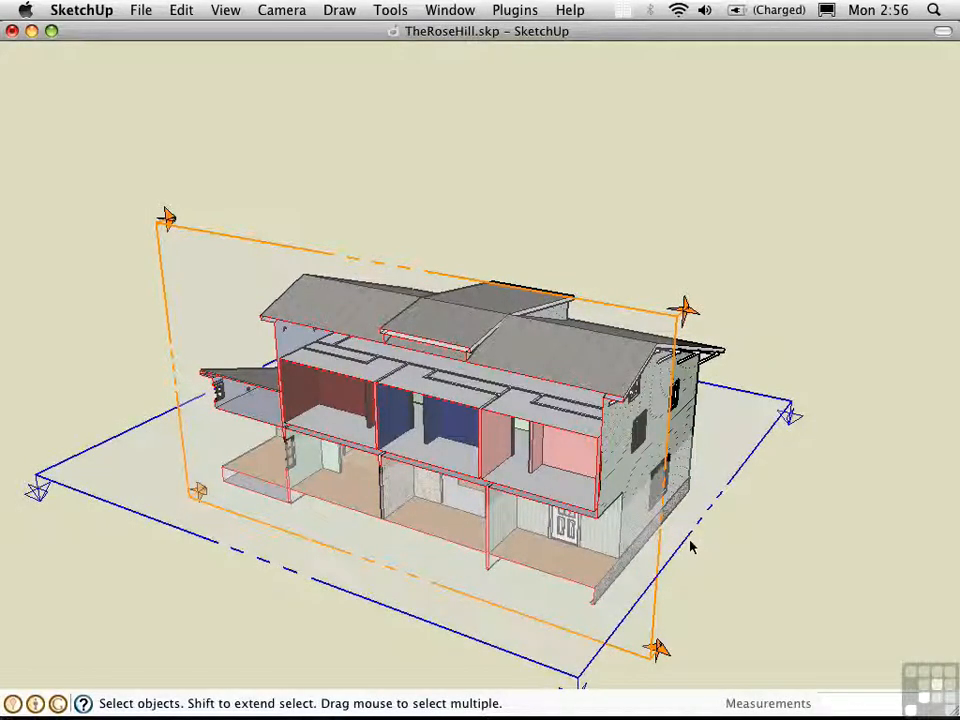
{"action": "right_click", "coordinate": [688, 538]}
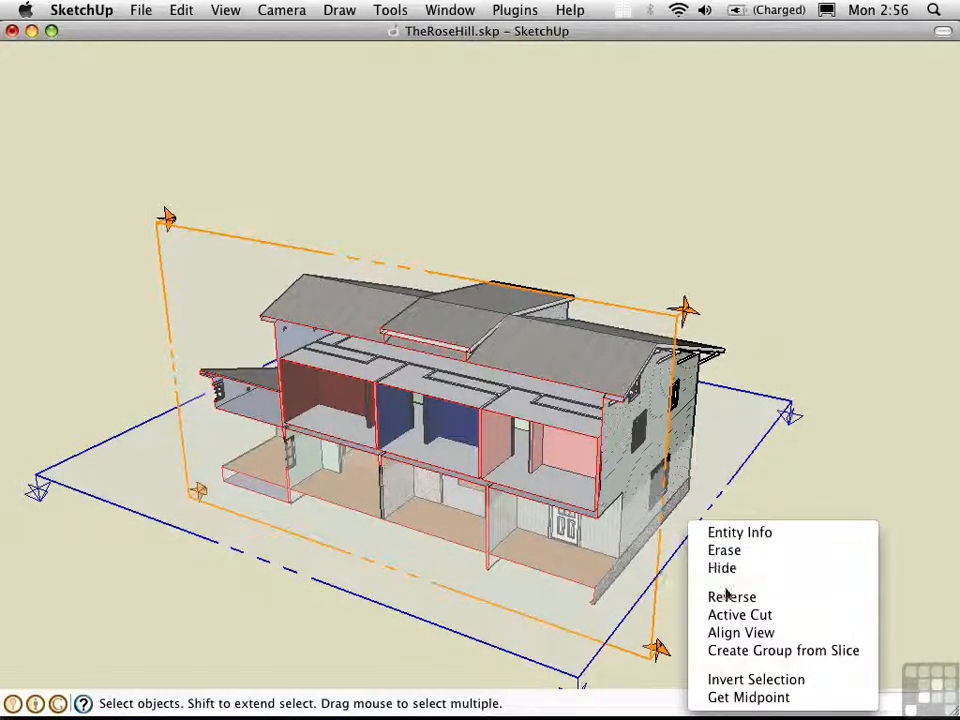
{"action": "left_click", "coordinate": [750, 616]}
{"action": "middle_click_drag", "start_coordinate": [699, 568], "coordinate": [716, 481]}
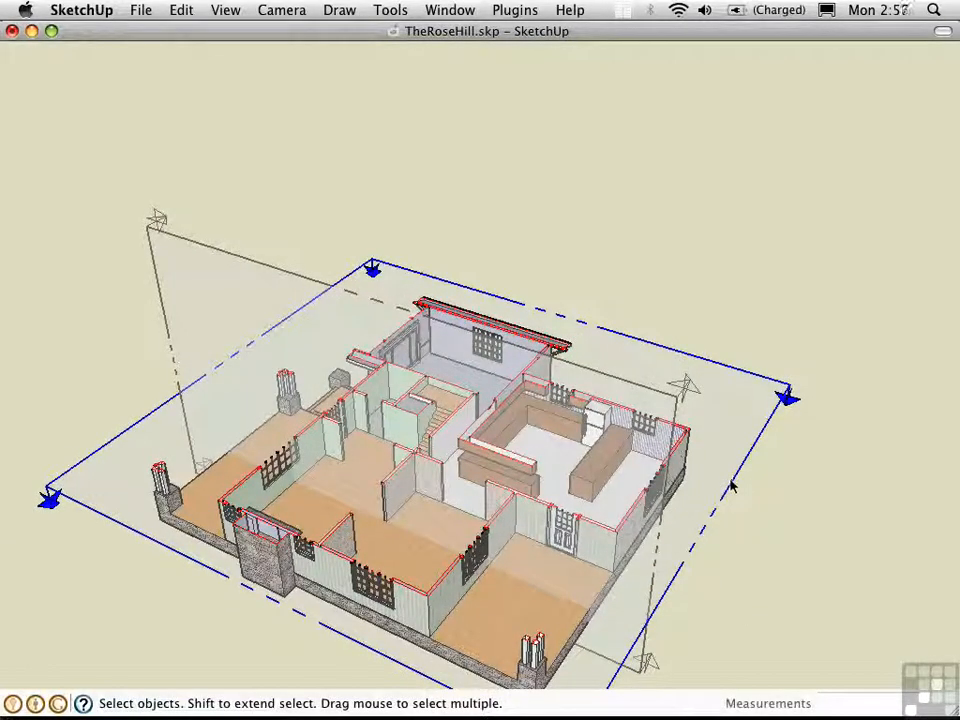
Create a group from the slice at the horizontal section plane, and turn off that plane's active cut
{"action": "right_click", "coordinate": [734, 484]}
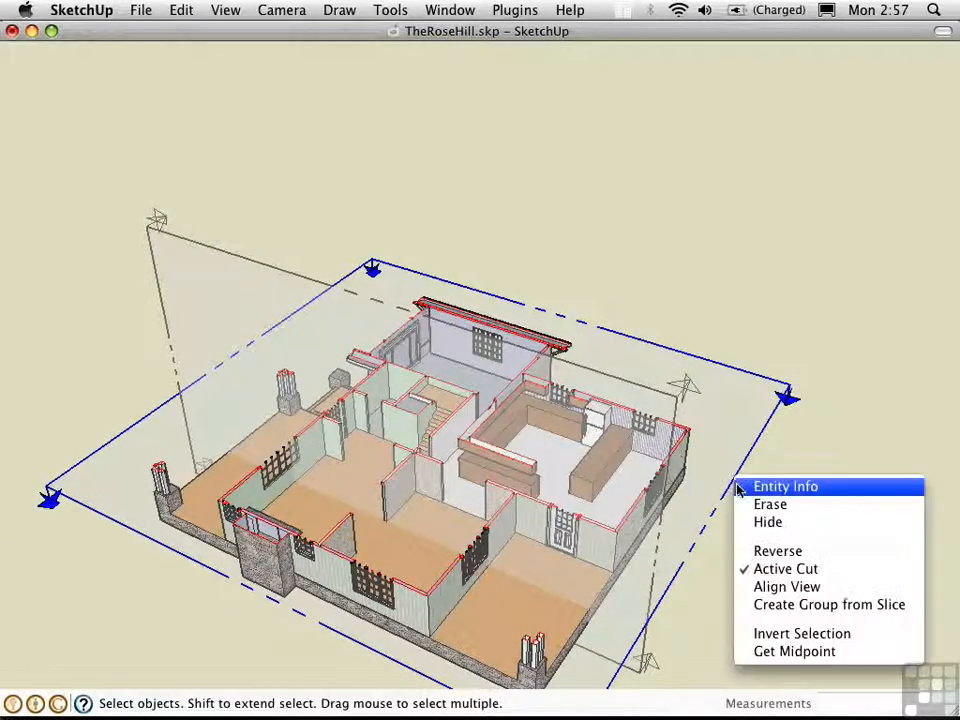
{"action": "left_click", "coordinate": [793, 606]}
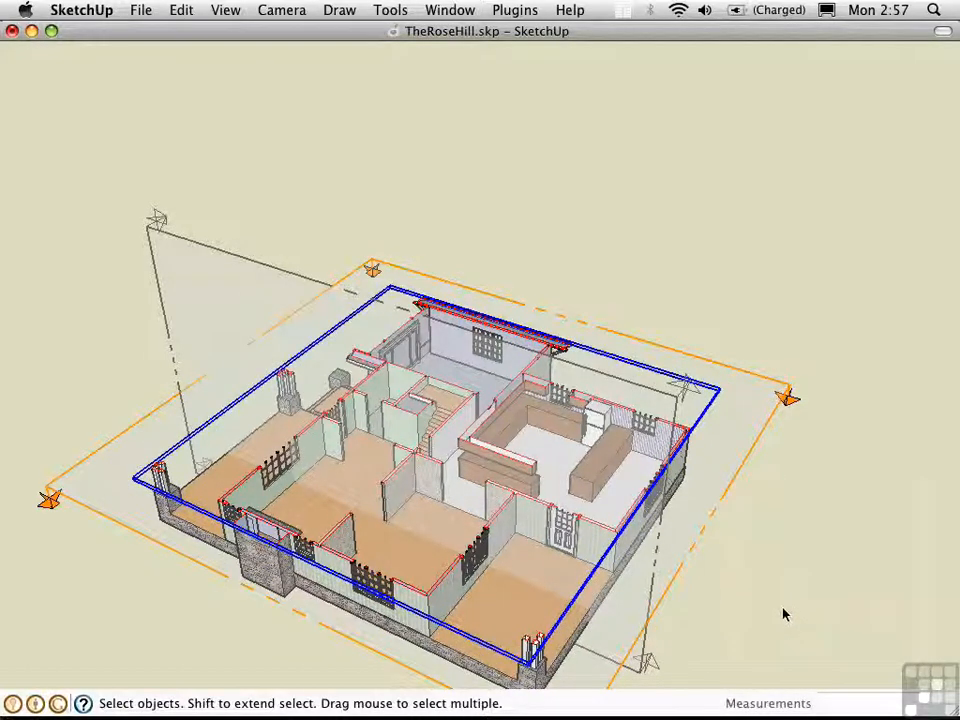
{"action": "left_click", "coordinate": [765, 450]}
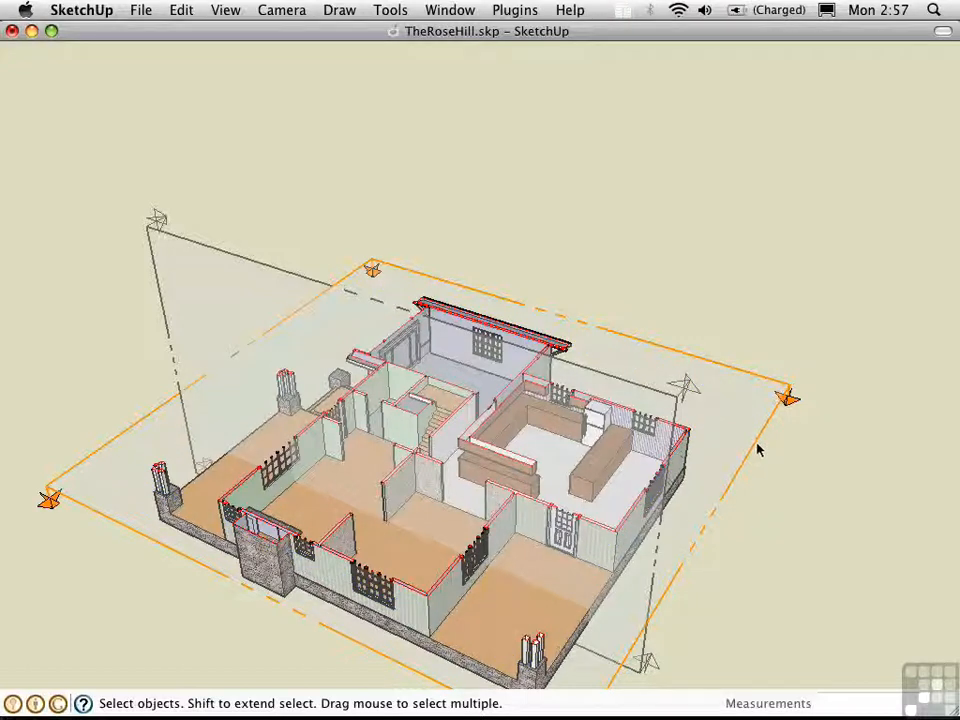
{"action": "right_click", "coordinate": [755, 443]}
{"action": "left_click", "coordinate": [788, 536]}
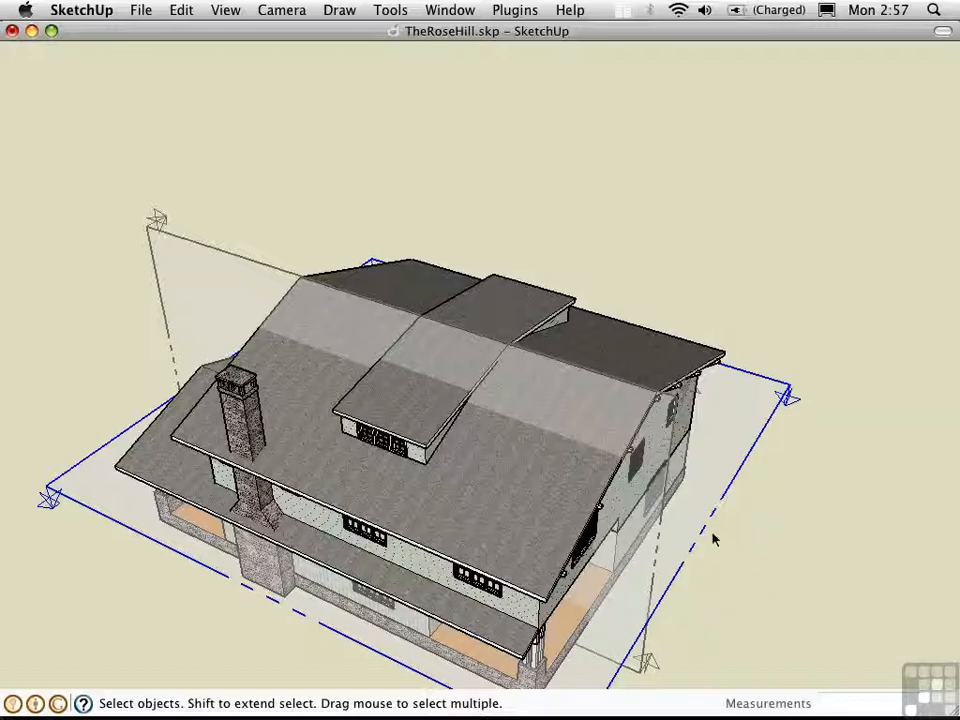
Turn on X-ray display, select the floor plan slice group inside the house, and move it about 96 feet out beside the model
{"action": "middle_click_drag", "start_coordinate": [271, 350], "coordinate": [760, 422]}
{"action": "middle_click_drag", "start_coordinate": [424, 449], "coordinate": [649, 279], "text": "shift"}
{"action": "middle_click_drag", "start_coordinate": [487, 378], "coordinate": [504, 396]}
{"action": "key", "text": "x"}
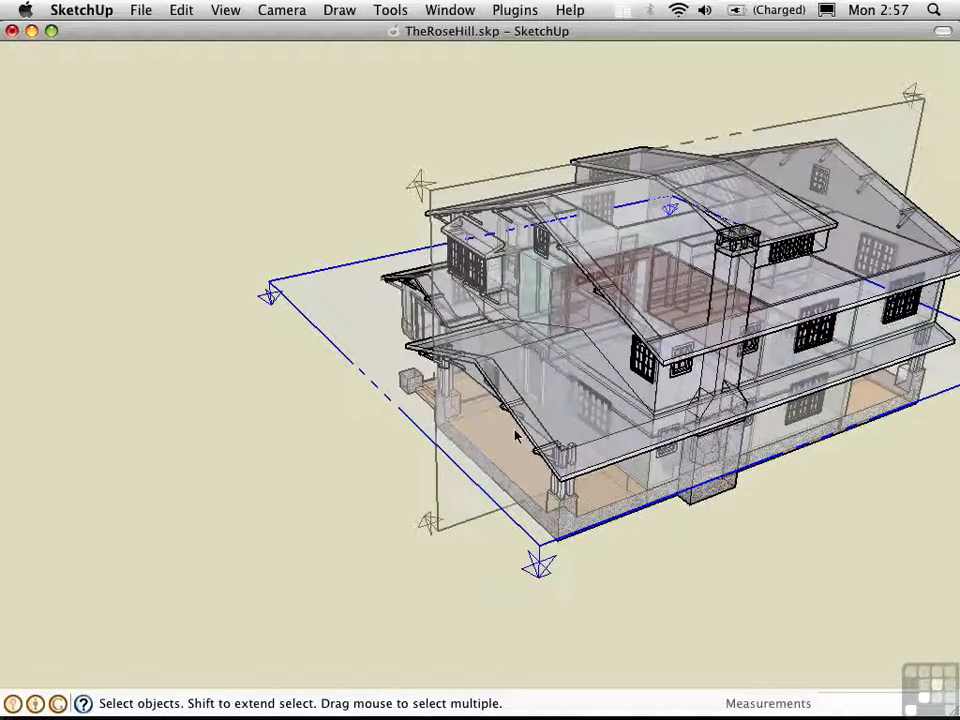
{"action": "left_click", "coordinate": [650, 454]}
{"action": "key", "text": "m"}
{"action": "left_click", "coordinate": [748, 521]}
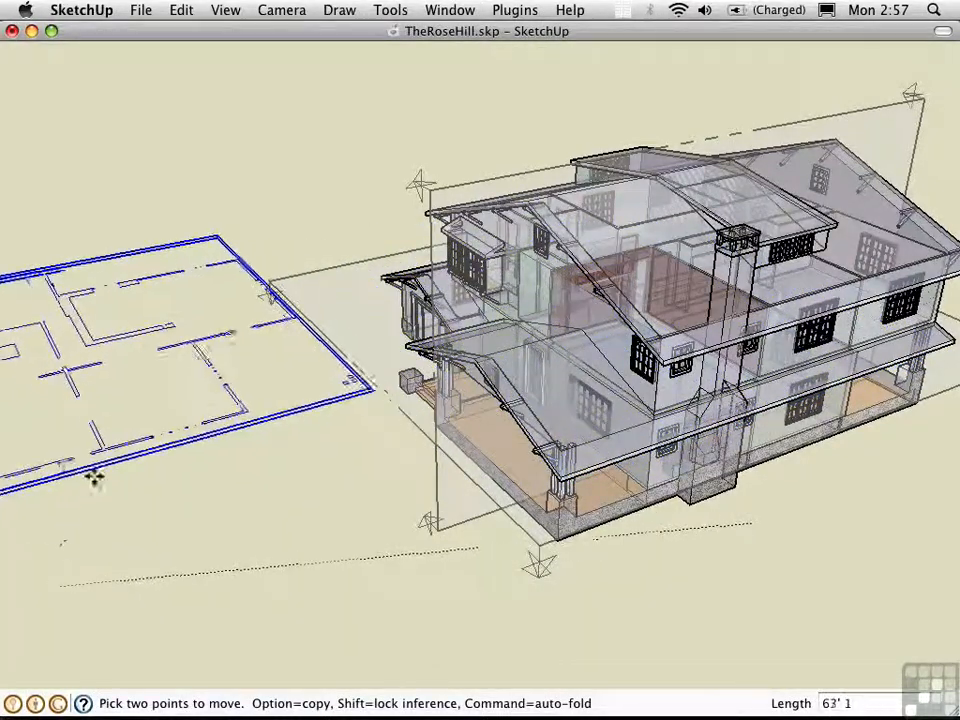
{"action": "left_click", "coordinate": [199, 267]}
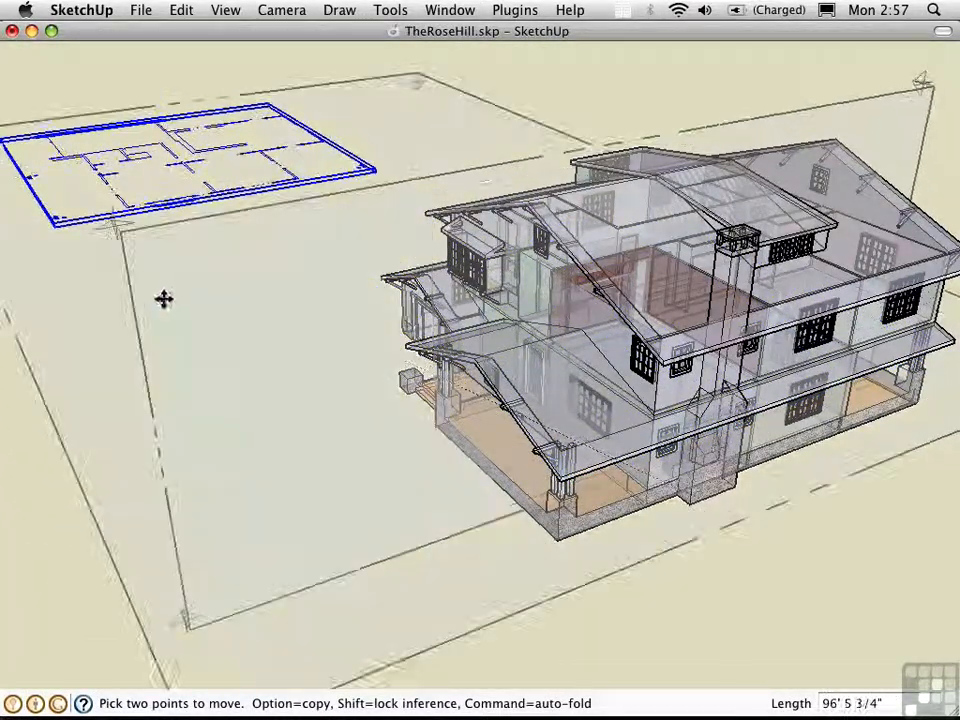
Select the horizontal section plane around the house and floor plan slice and delete it
{"action": "key", "text": "space"}
{"action": "middle_click_drag", "start_coordinate": [163, 300], "coordinate": [321, 416]}
{"action": "key", "text": "z"}
{"action": "left_click_drag", "start_coordinate": [274, 285], "coordinate": [305, 495]}
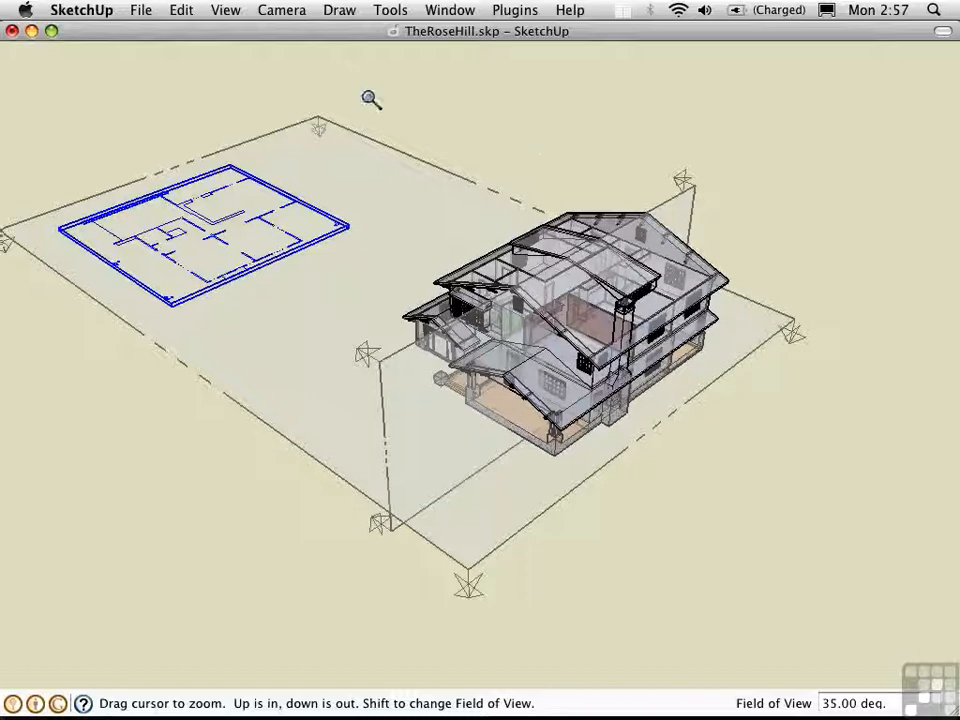
{"action": "key", "text": "space"}
{"action": "left_click_drag", "start_coordinate": [272, 452], "coordinate": [216, 388]}
{"action": "key", "text": "Delete"}
{"action": "middle_click_drag", "start_coordinate": [253, 396], "coordinate": [231, 369]}
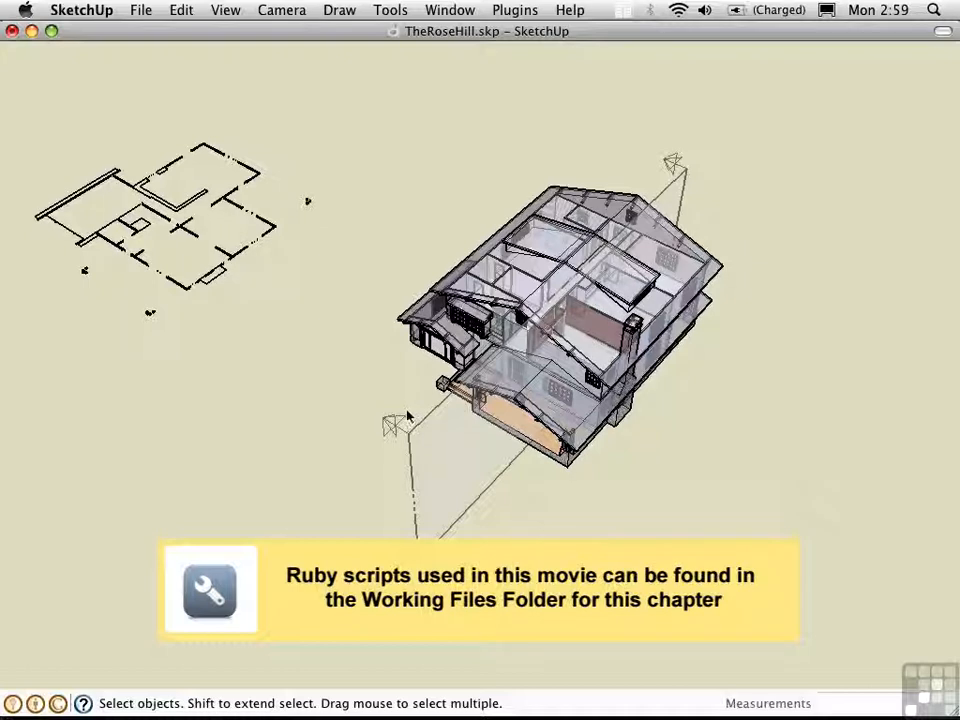
Enable the Section Cut Face and Zorro extensions in the preferences
{"action": "left_click", "coordinate": [81, 10]}
{"action": "left_click", "coordinate": [75, 60]}
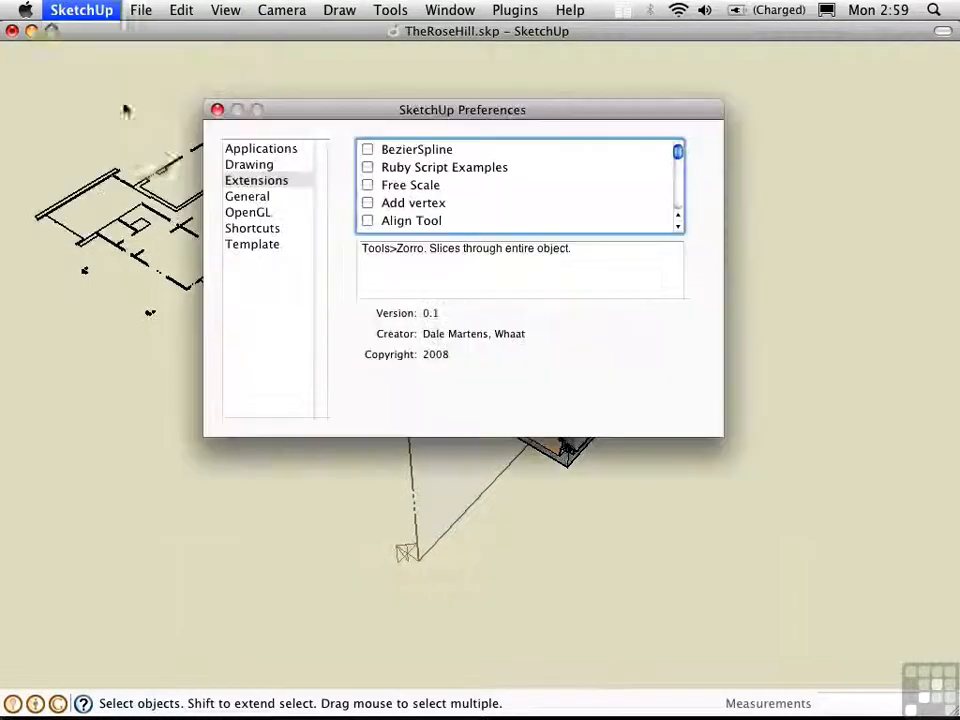
{"action": "left_click", "coordinate": [247, 182]}
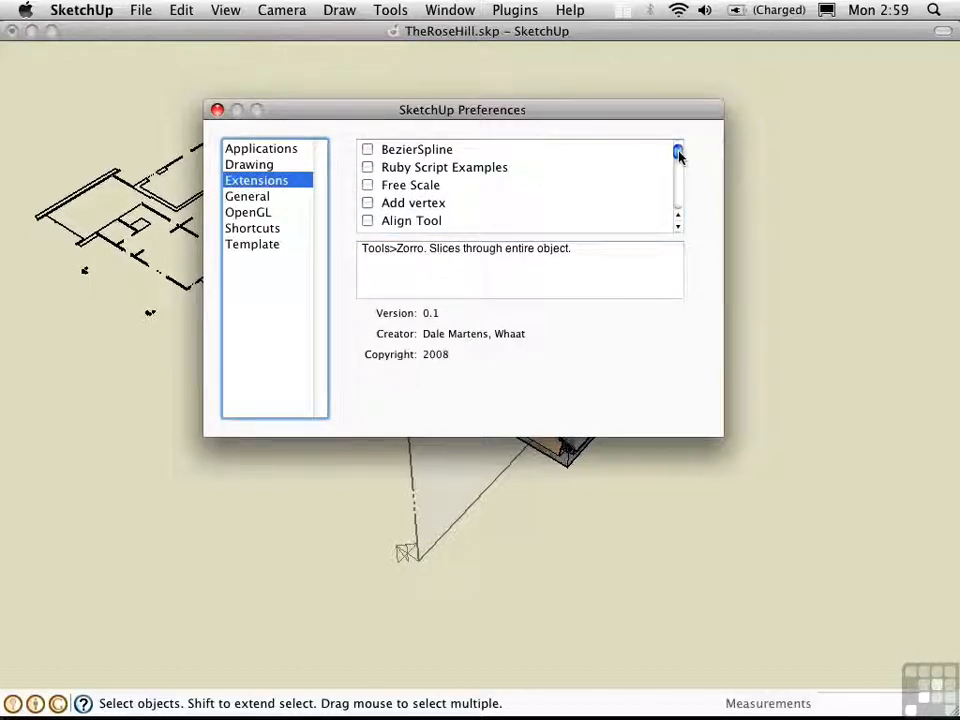
{"action": "left_click_drag", "start_coordinate": [678, 152], "coordinate": [678, 186]}
{"action": "left_click", "coordinate": [431, 189]}
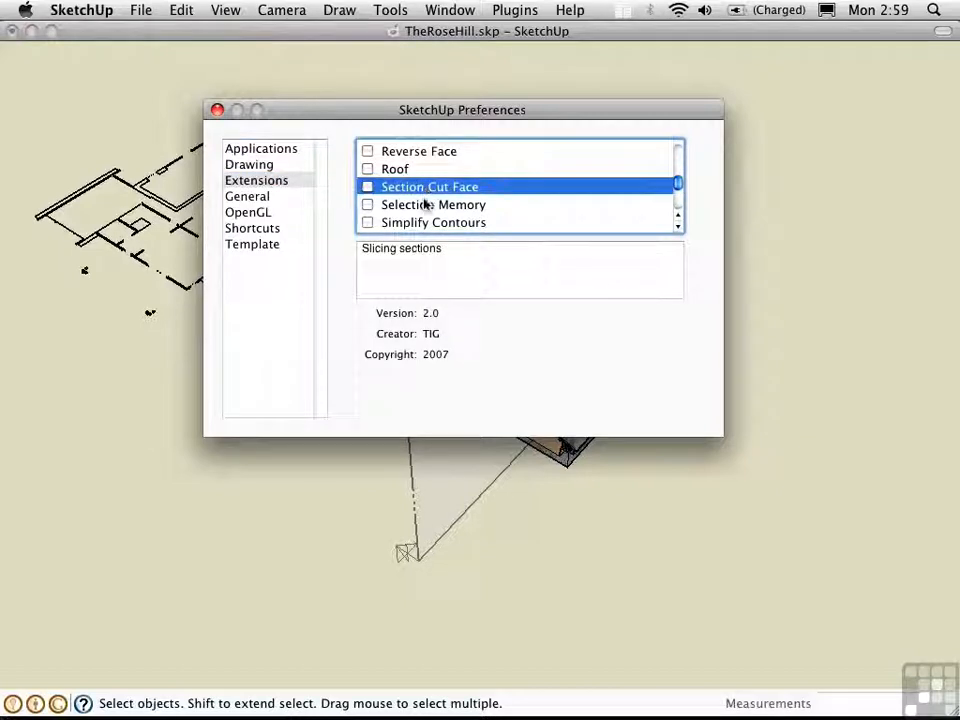
{"action": "left_click_drag", "start_coordinate": [677, 192], "coordinate": [677, 197]}
{"action": "left_click", "coordinate": [366, 196]}
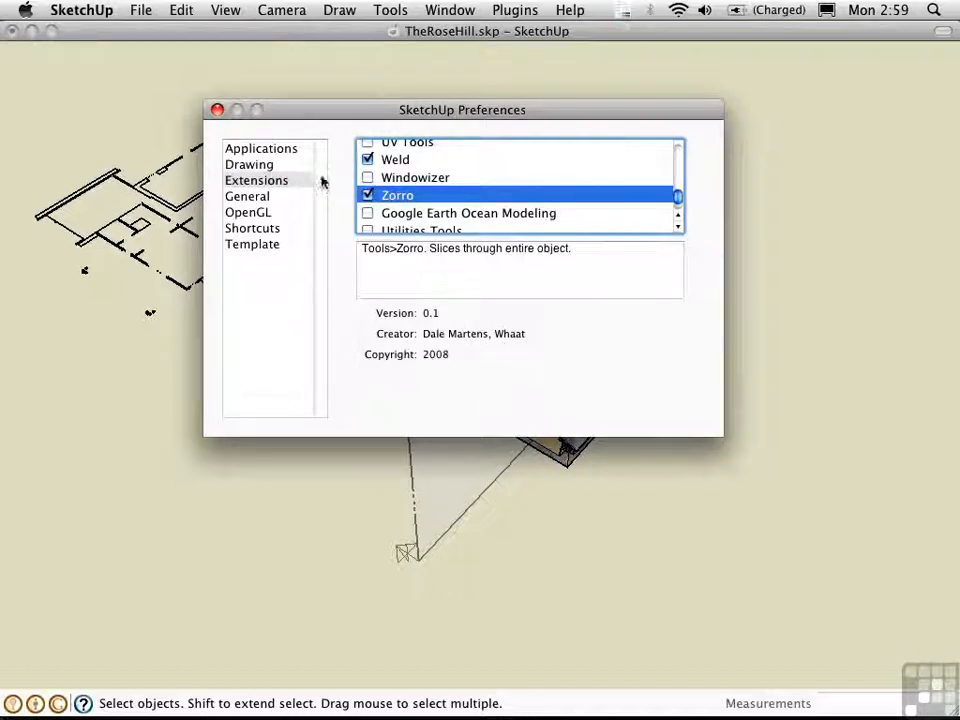
{"action": "left_click", "coordinate": [217, 109]}
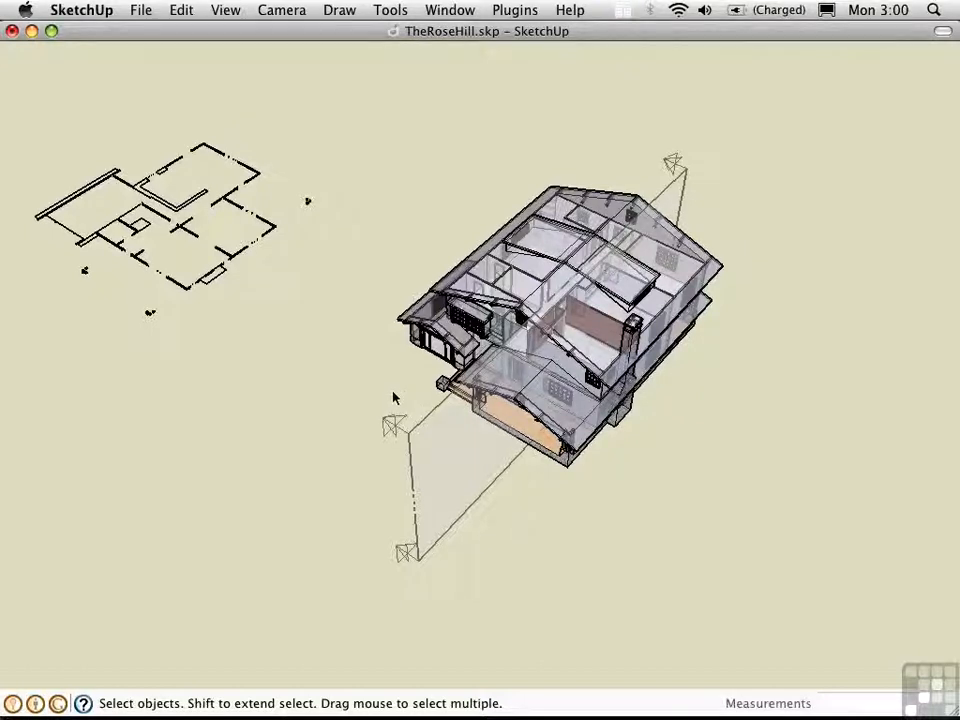
Make the vertical section plane the active cut and bring the house's cut side into view
{"action": "left_click", "coordinate": [414, 441]}
{"action": "right_click", "coordinate": [413, 438]}
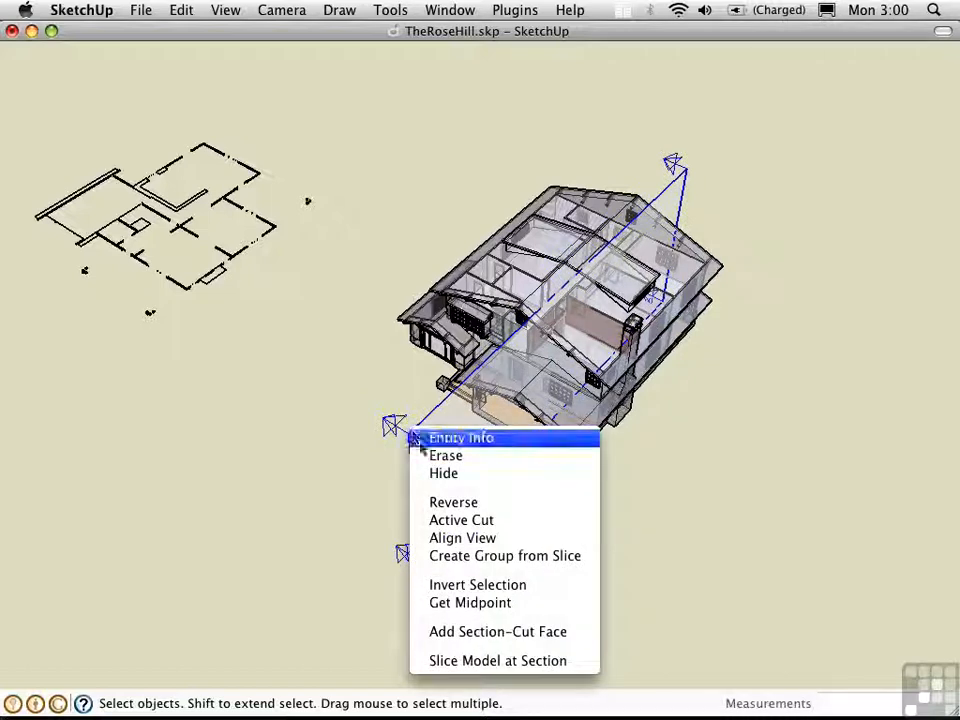
{"action": "left_click", "coordinate": [452, 522]}
{"action": "middle_click_drag", "start_coordinate": [454, 527], "coordinate": [124, 235]}
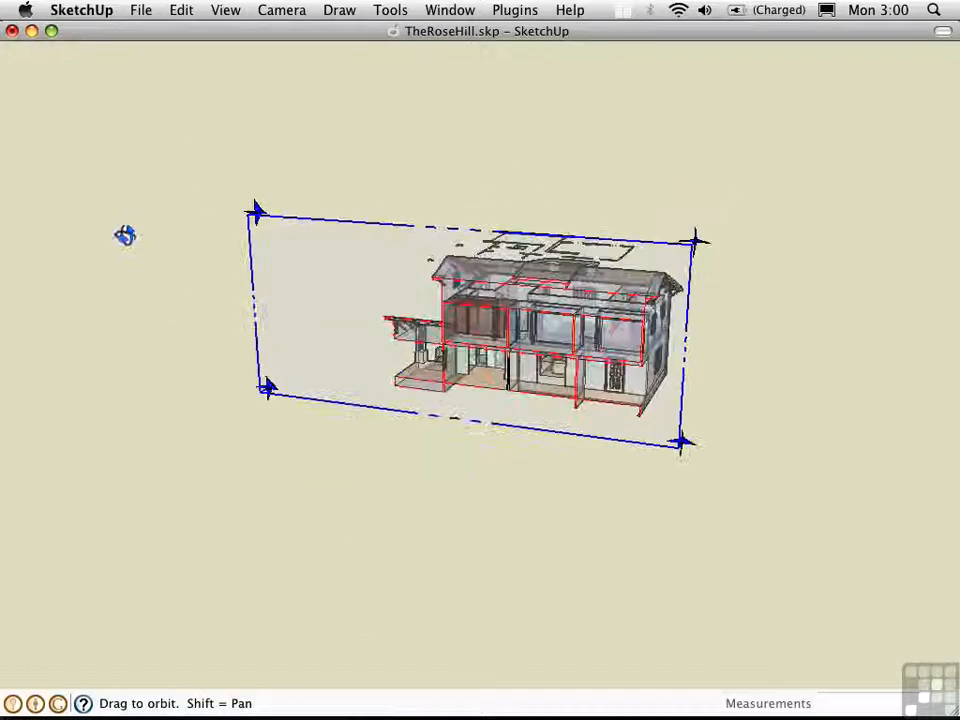
Slice the house model at the vertical section plane
{"action": "right_click", "coordinate": [689, 245]}
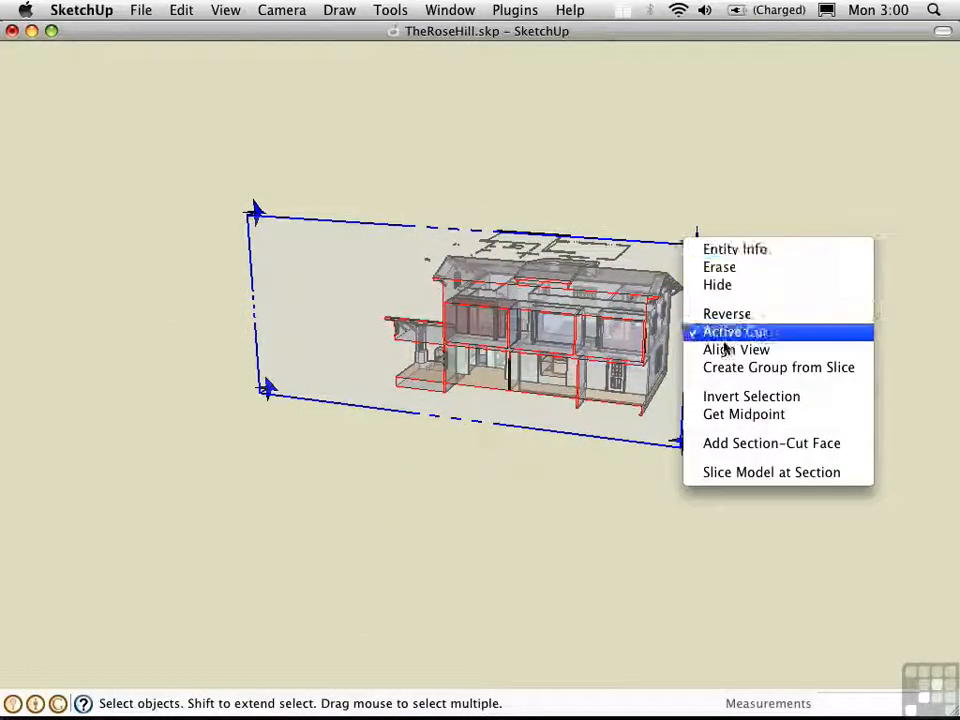
{"action": "left_click", "coordinate": [765, 481]}
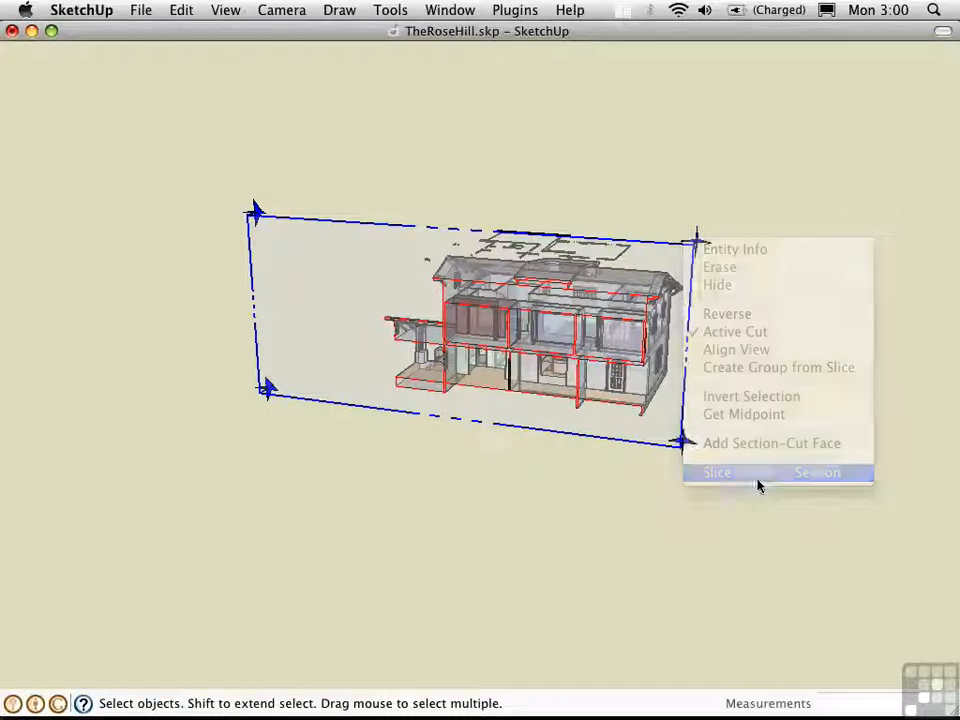
{"action": "middle_click_drag", "start_coordinate": [450, 519], "coordinate": [470, 505]}
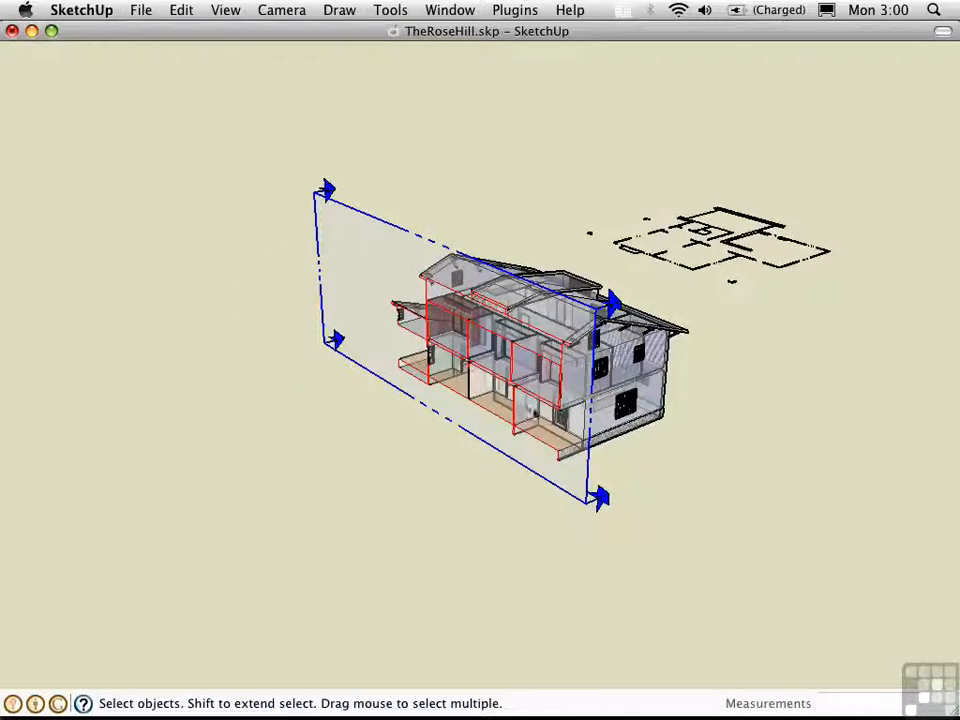
{"action": "key", "text": "m"}
{"action": "left_click", "coordinate": [594, 531]}
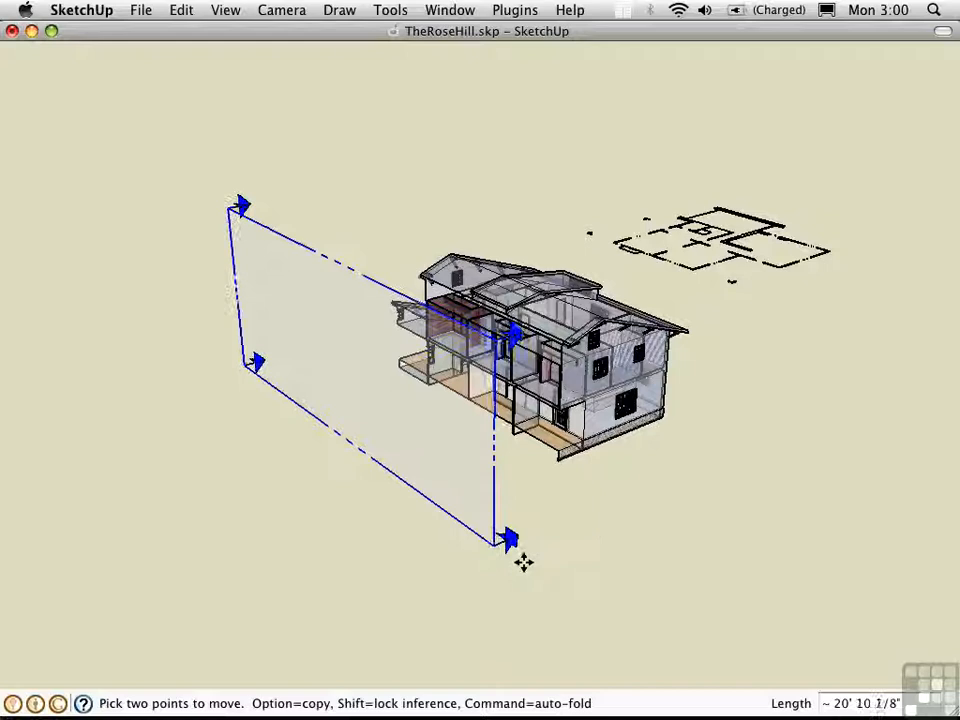
{"action": "key", "text": "Escape"}
Add a section-cut face at the vertical section plane with Black face, Black edges, edge width 4, and cut layer CUT-2684053
{"action": "middle_click_drag", "start_coordinate": [523, 562], "coordinate": [590, 458]}
{"action": "scroll", "coordinate": [602, 409], "scroll_direction": "up", "scroll_amount": 2}
{"action": "left_click_drag", "start_coordinate": [602, 409], "coordinate": [594, 238]}
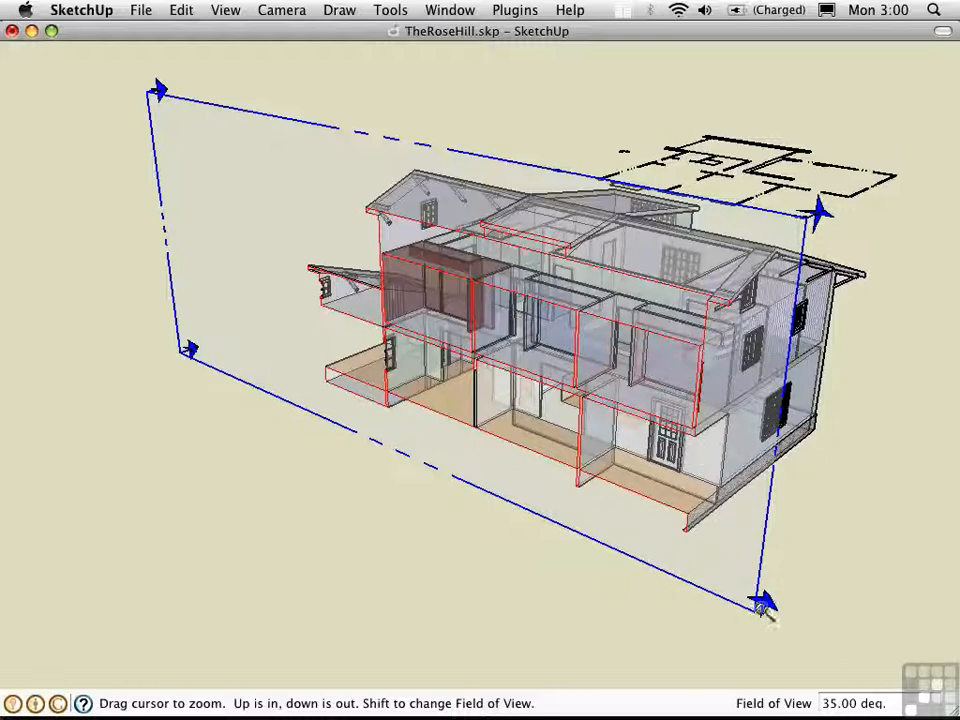
{"action": "key", "text": "space"}
{"action": "right_click", "coordinate": [695, 585]}
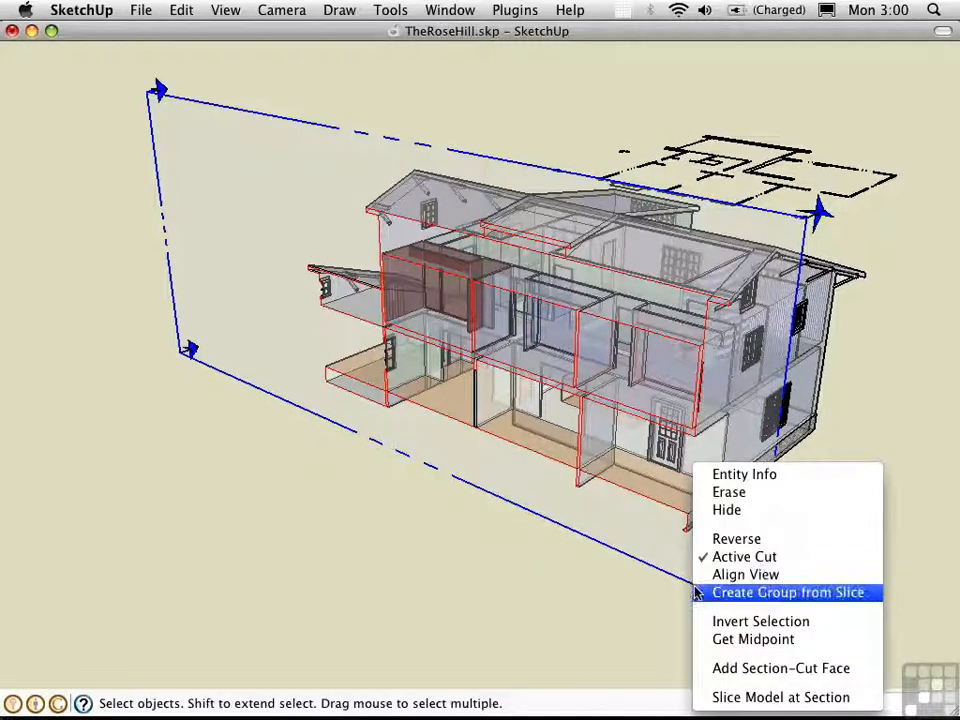
{"action": "left_click", "coordinate": [735, 675]}
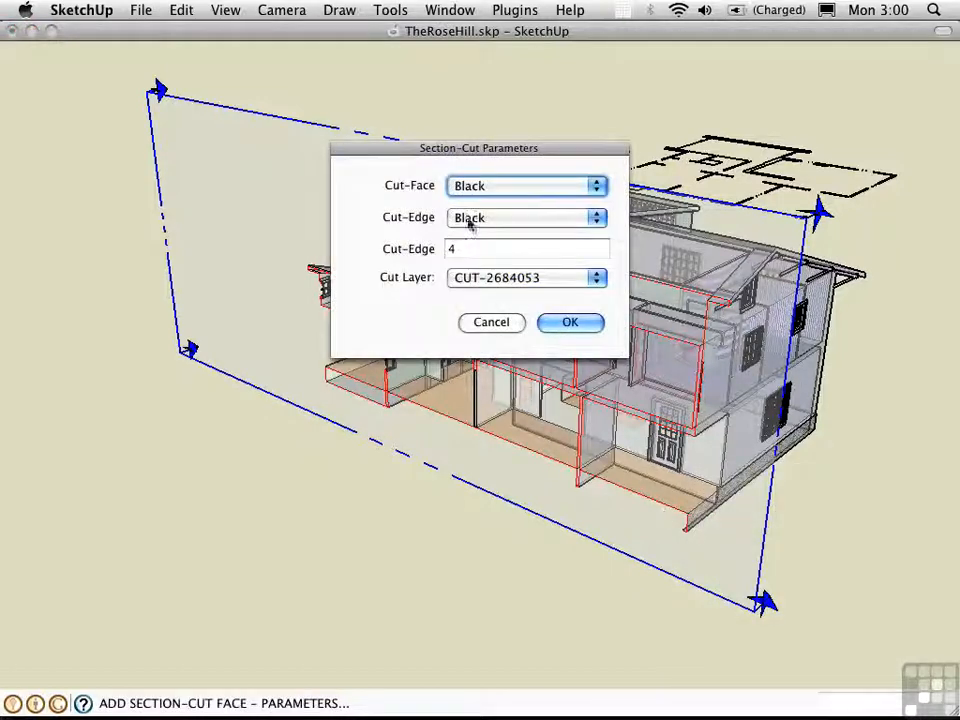
{"action": "left_click", "coordinate": [482, 186]}
{"action": "left_click", "coordinate": [470, 187]}
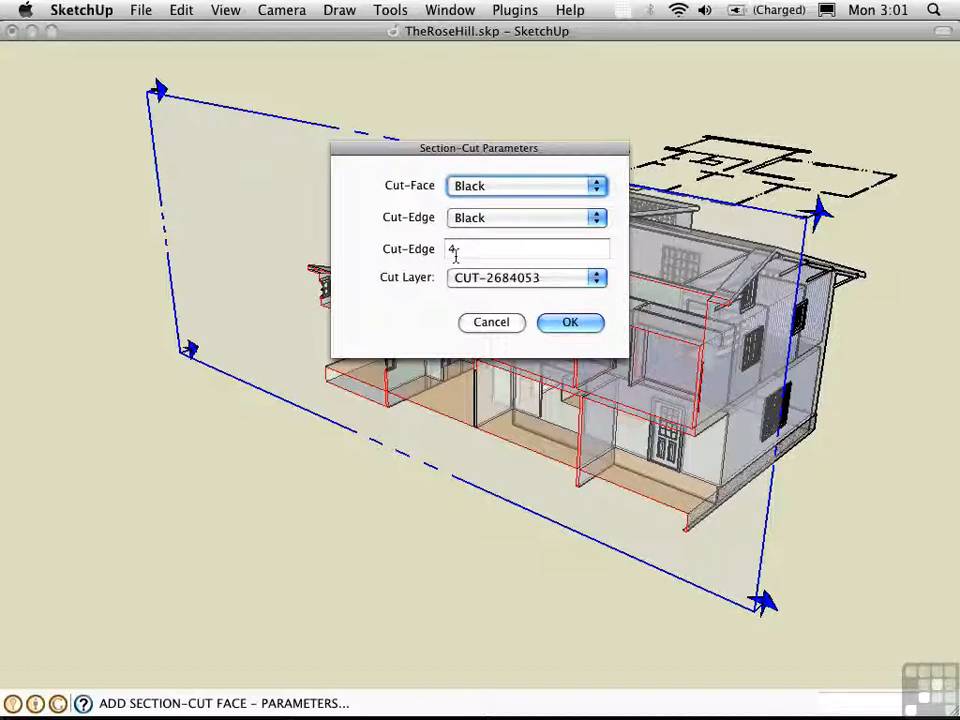
{"action": "left_click", "coordinate": [506, 285]}
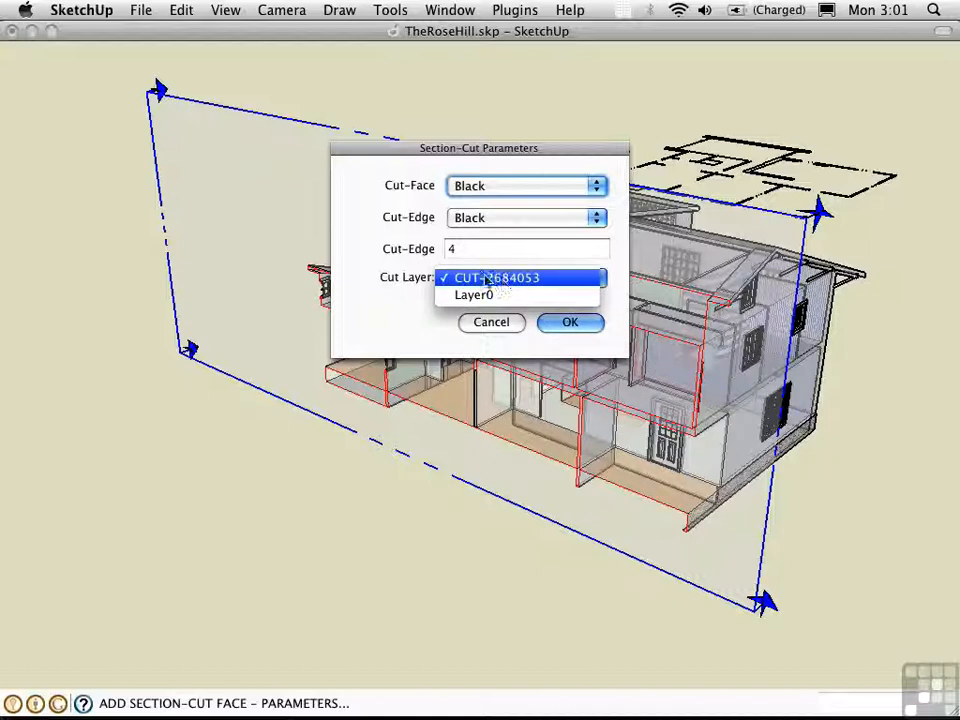
{"action": "left_click", "coordinate": [508, 279]}
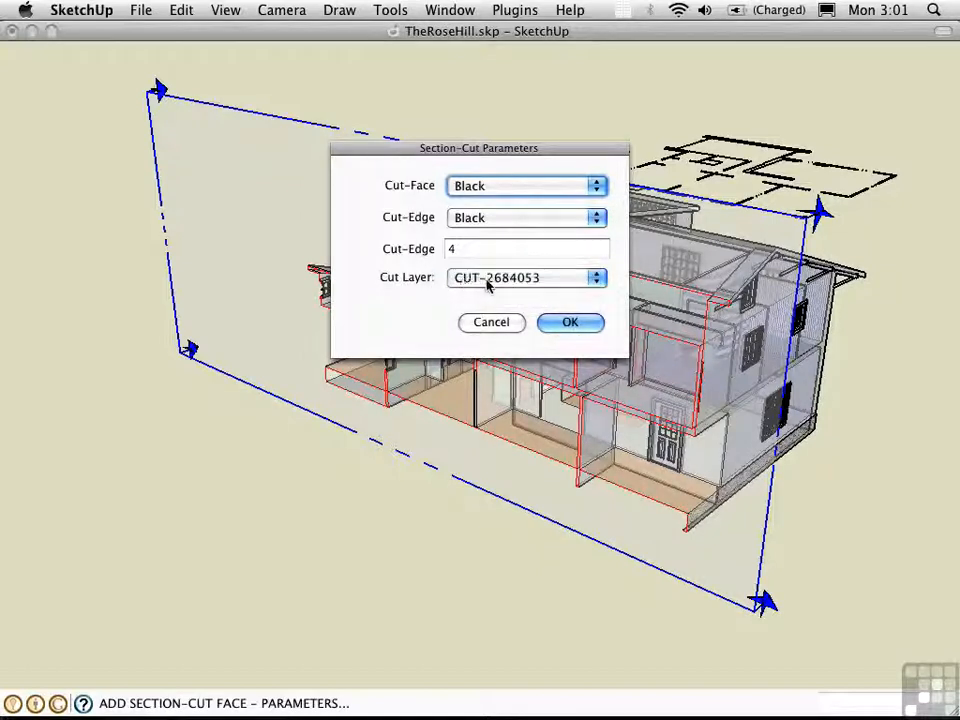
{"action": "left_click", "coordinate": [482, 283]}
{"action": "left_click", "coordinate": [482, 279]}
{"action": "left_click", "coordinate": [565, 325]}
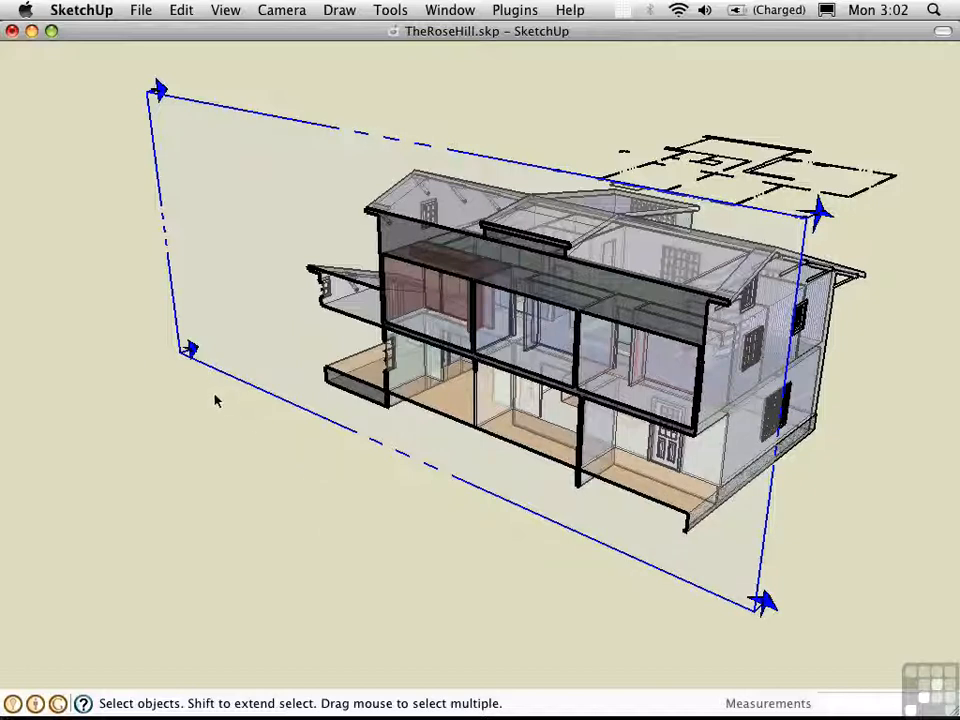
Delete the vertical section plane and turn off X-ray display
{"action": "key", "text": "Delete"}
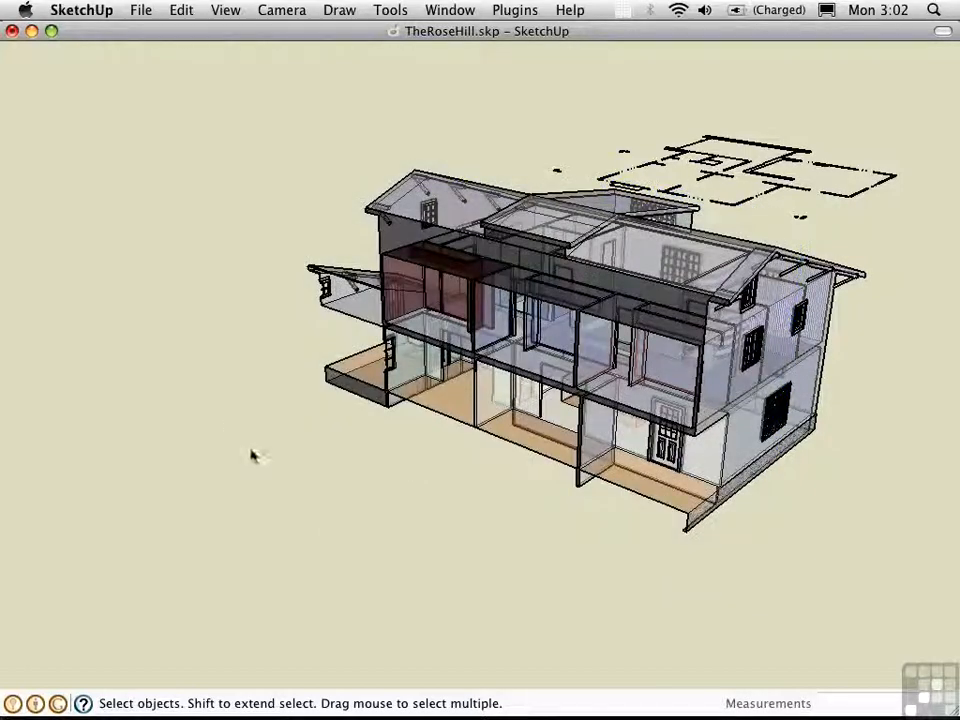
{"action": "key", "text": "x"}
{"action": "middle_click_drag", "start_coordinate": [285, 468], "coordinate": [249, 494]}
Draw a rectangle on the ground in front of the house's cut side and push/pull it up into a box
{"action": "key", "text": "r"}
{"action": "left_click", "coordinate": [285, 511]}
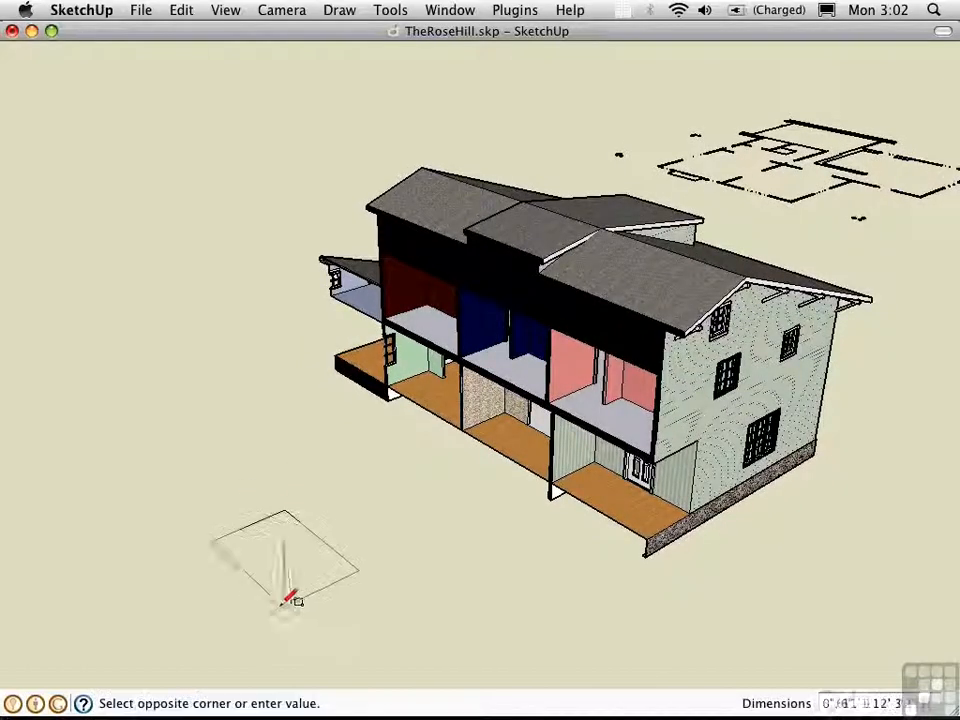
{"action": "left_click", "coordinate": [278, 605]}
{"action": "key", "text": "p"}
{"action": "left_click_drag", "start_coordinate": [285, 563], "coordinate": [270, 500]}
{"action": "key", "text": "space"}
{"action": "middle_click_drag", "start_coordinate": [318, 567], "coordinate": [395, 410]}
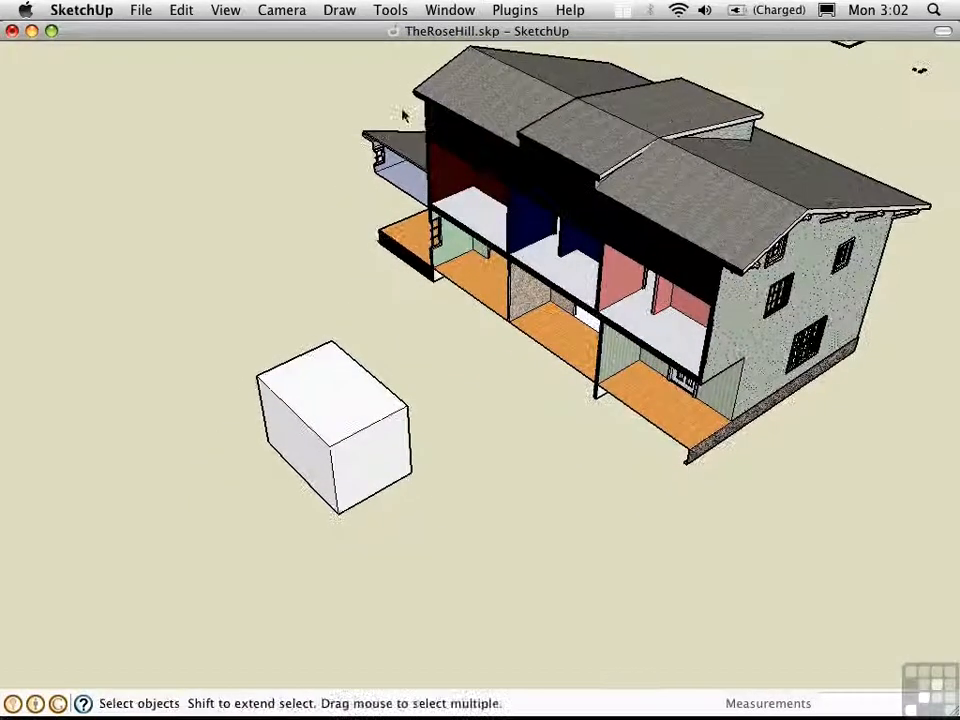
Slice through the box with Zorro by drawing a diagonal cut line across it
{"action": "left_click", "coordinate": [389, 11]}
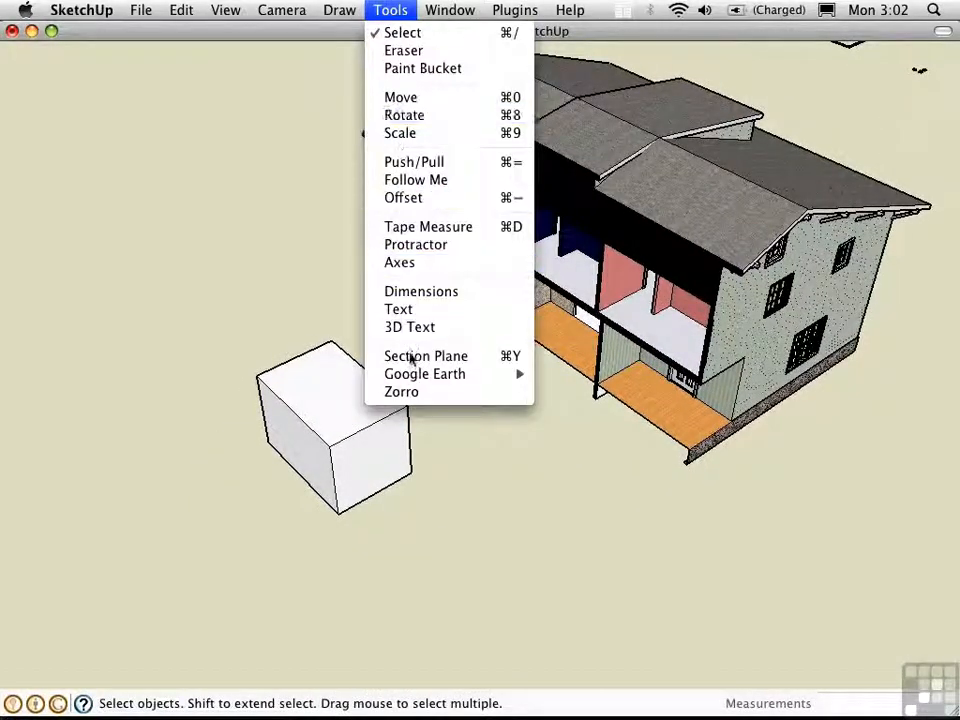
{"action": "left_click", "coordinate": [403, 392]}
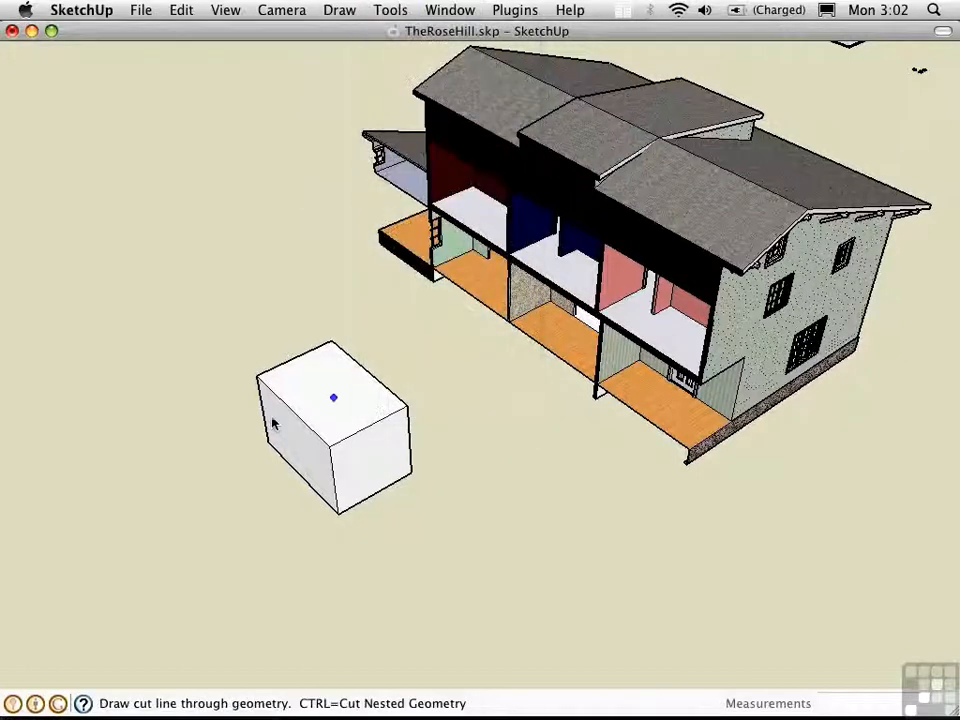
{"action": "left_click", "coordinate": [236, 477]}
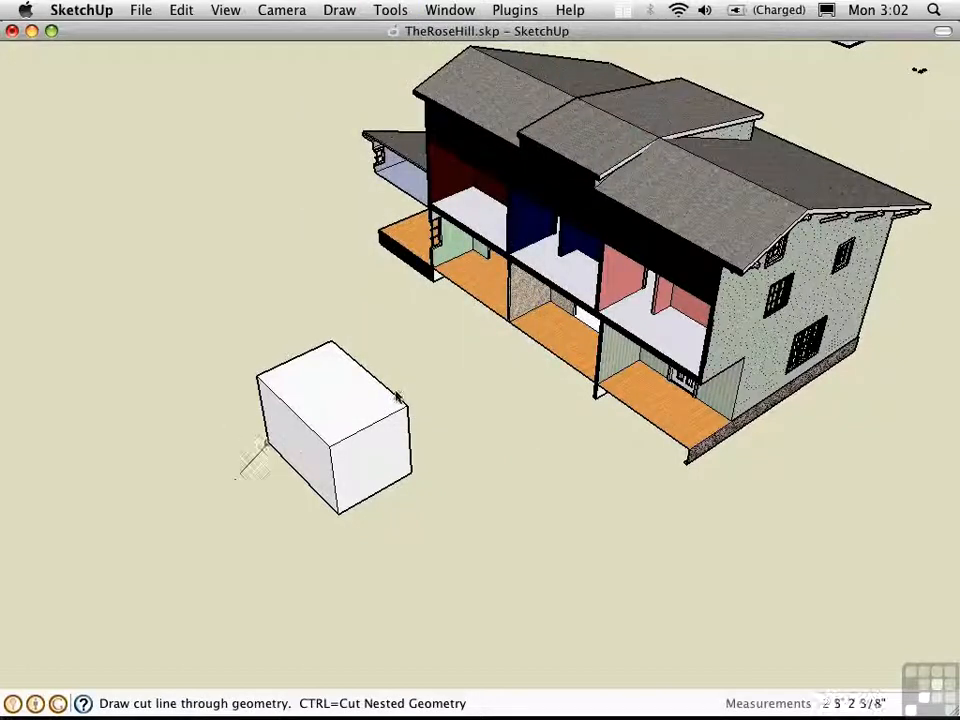
{"action": "left_click", "coordinate": [419, 347]}
{"action": "middle_click_drag", "start_coordinate": [170, 548], "coordinate": [825, 231]}
{"action": "middle_click_drag", "start_coordinate": [545, 393], "coordinate": [336, 379]}
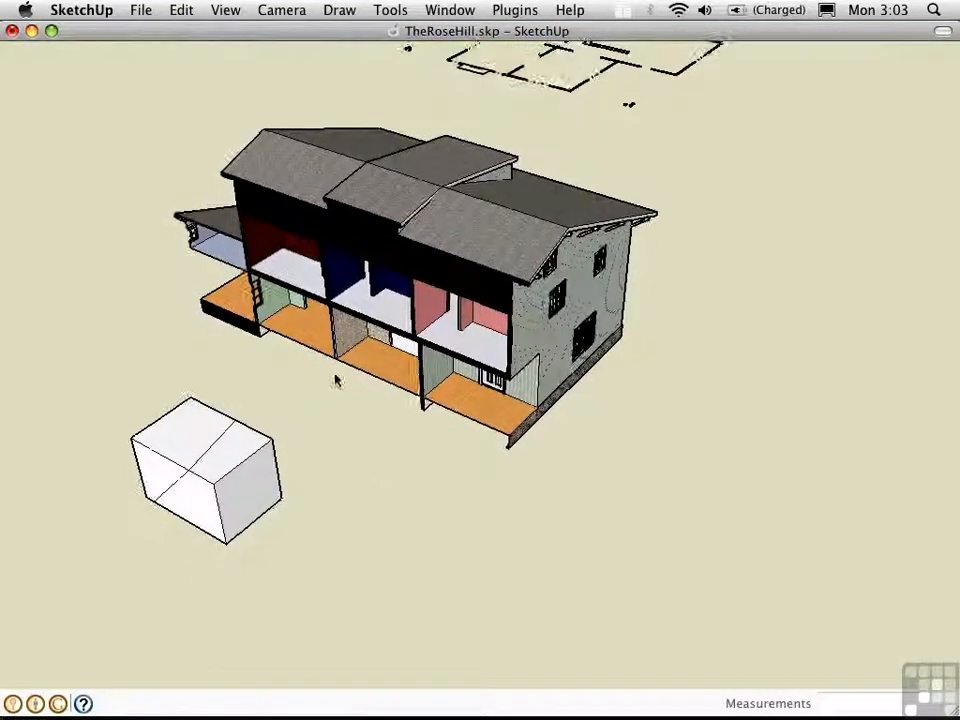